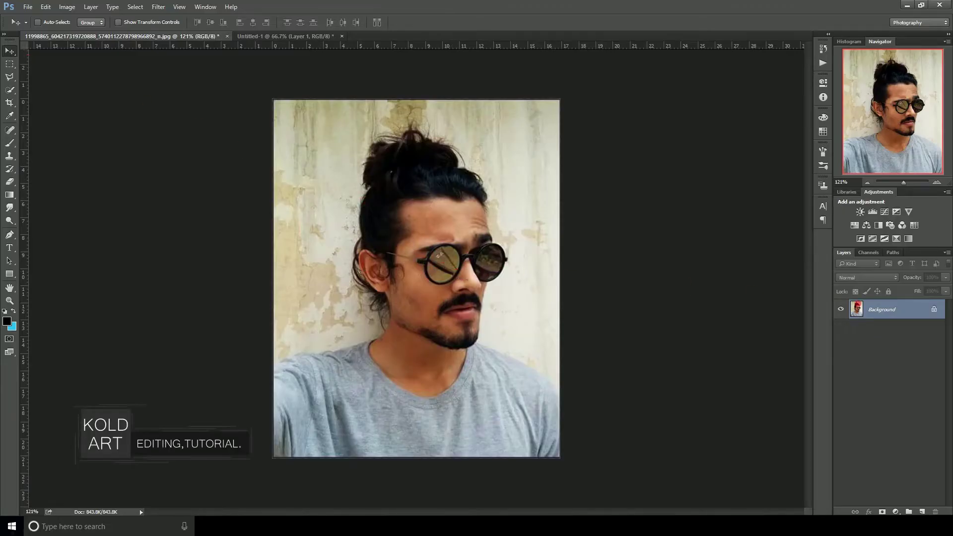
Duplicate the Background layer and add a Threshold adjustment layer at level 70 above it
right_click(897, 308)
click(888, 328)
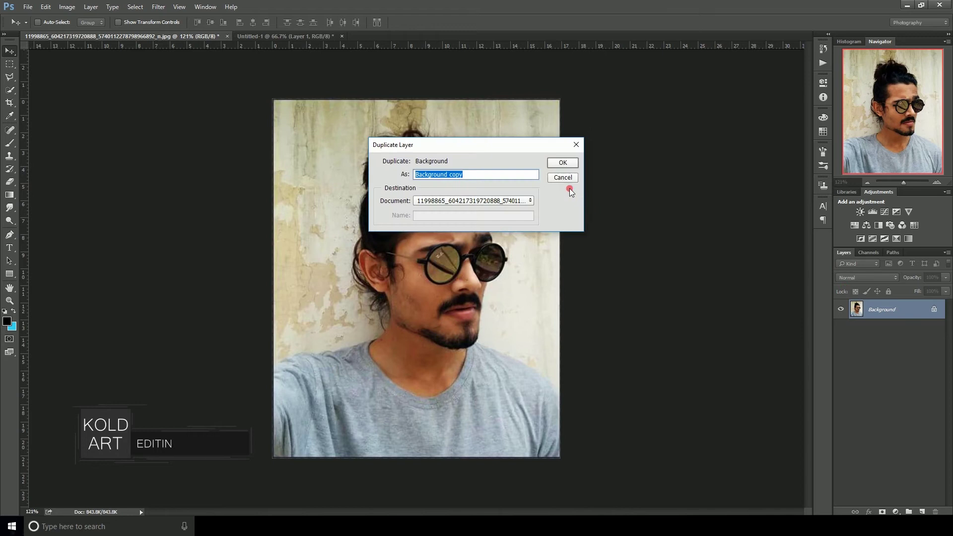
click(562, 162)
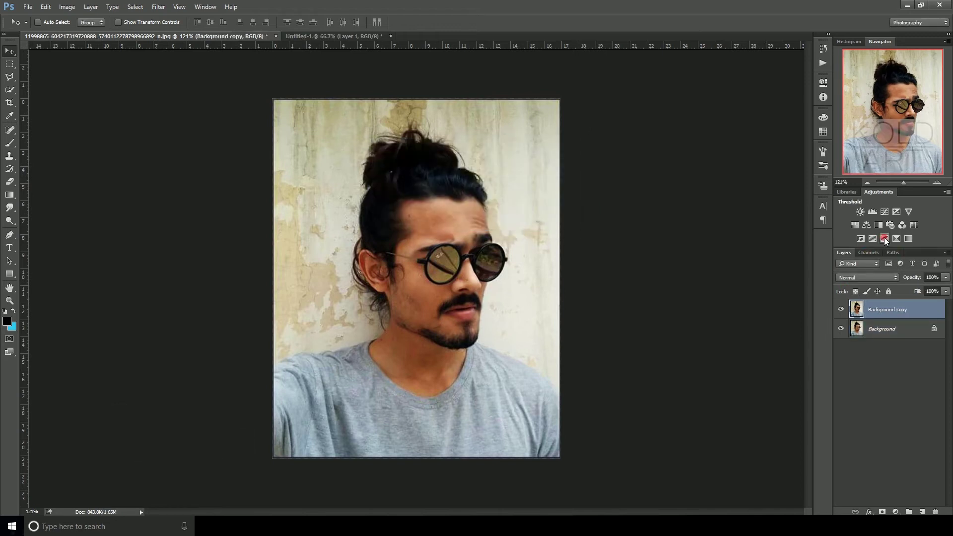
click(884, 239)
drag(728, 159, 700, 165)
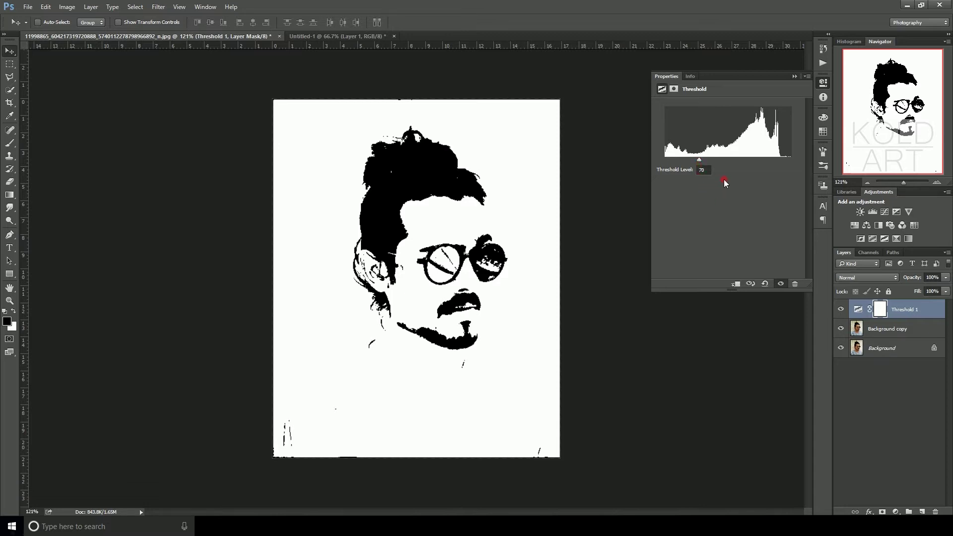
click(794, 77)
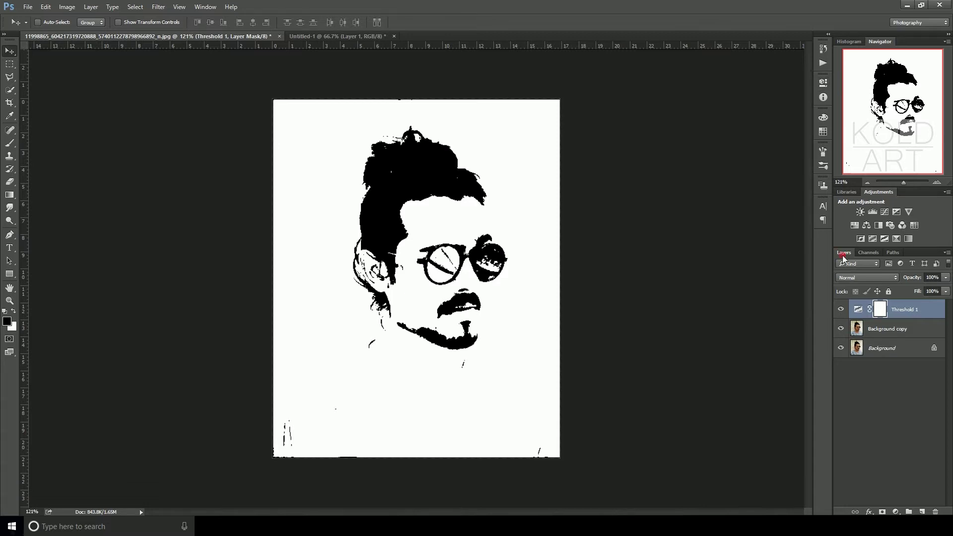
Merge the Threshold 1 layer and the Background copy into one layer
click(916, 331)
ctrl+click(908, 309)
right_click(915, 317)
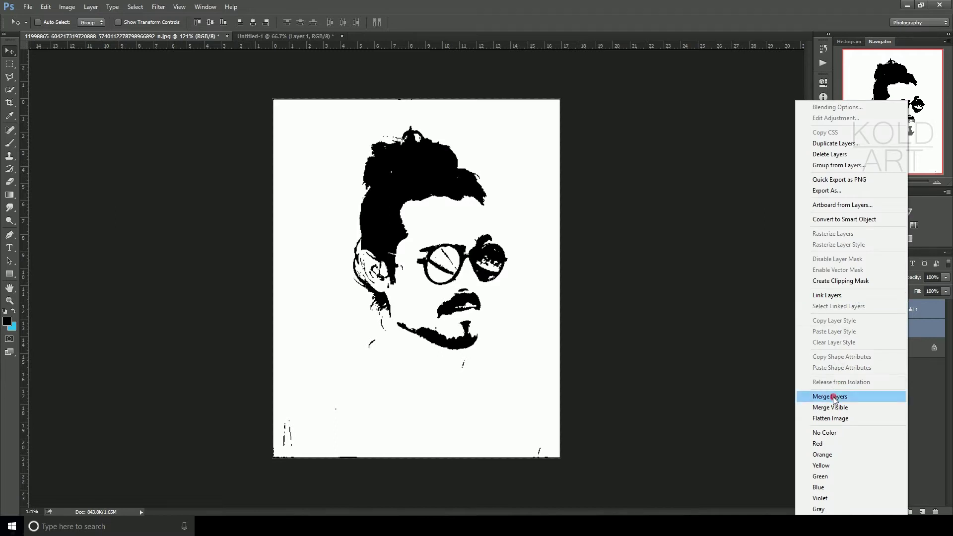
click(834, 398)
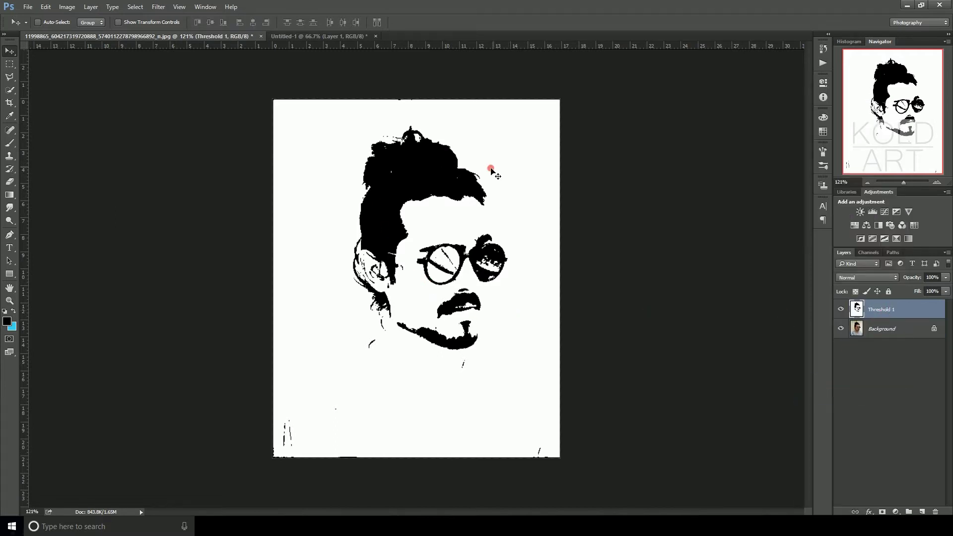
Create a blank 1920 × 2600 px document at 300 ppi, then return to the black-and-white portrait
click(28, 7)
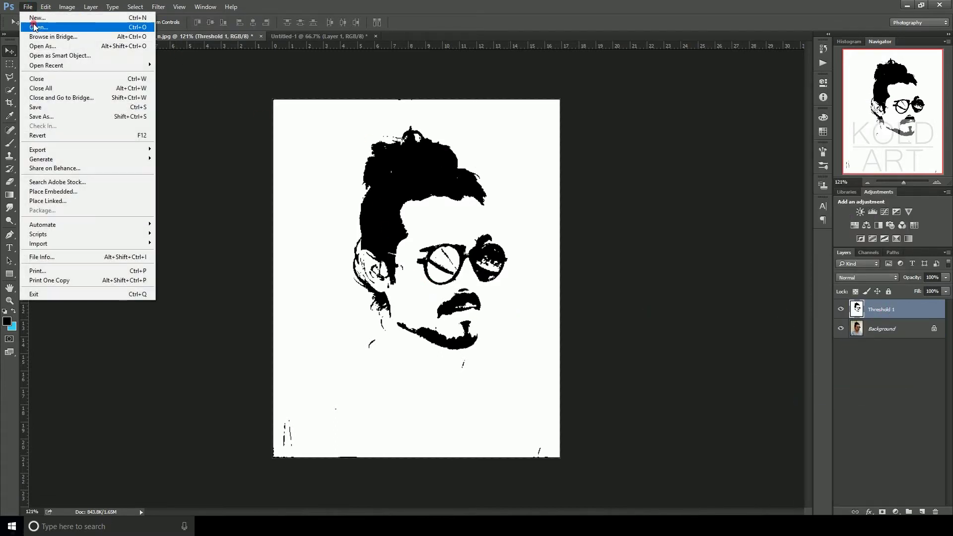
click(35, 17)
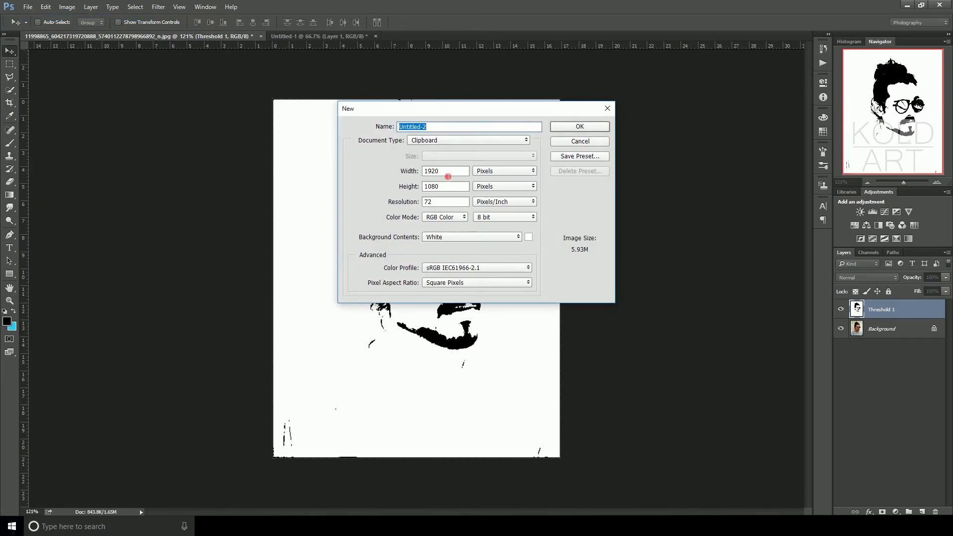
double_click(445, 190)
text(2)
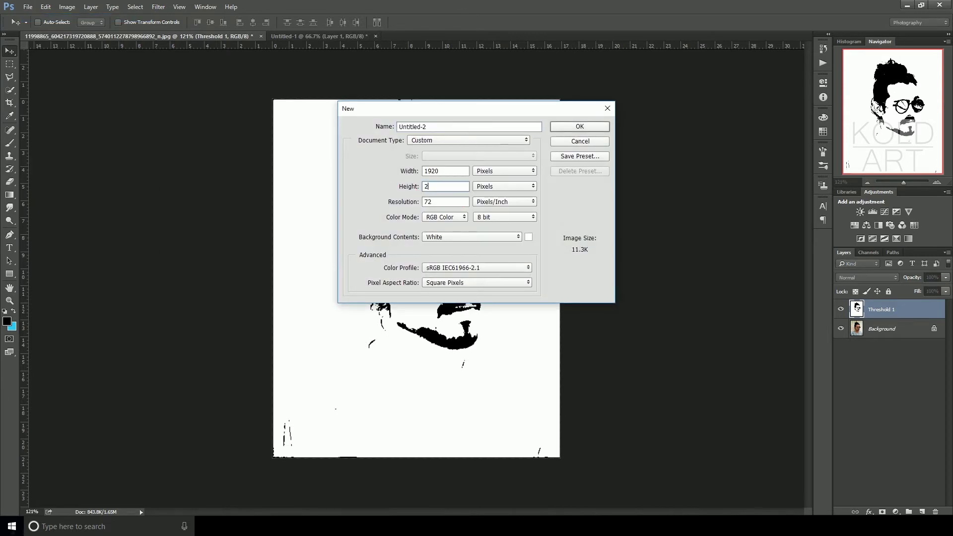
text(600)
key(Tab)
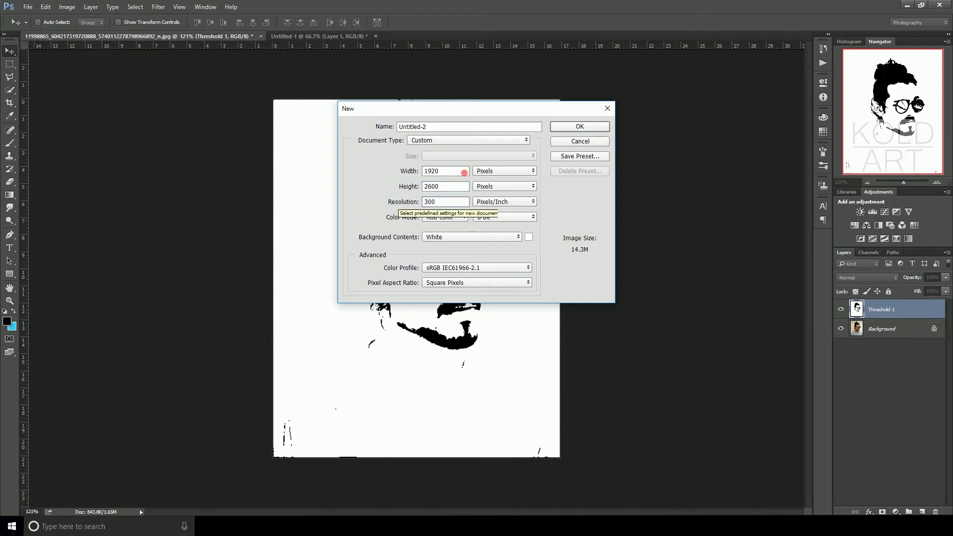
click(569, 128)
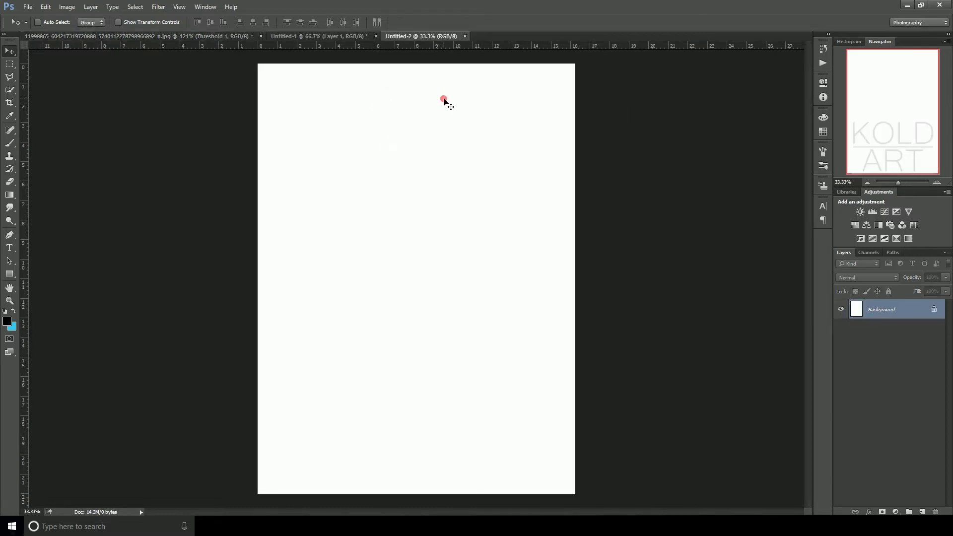
click(103, 34)
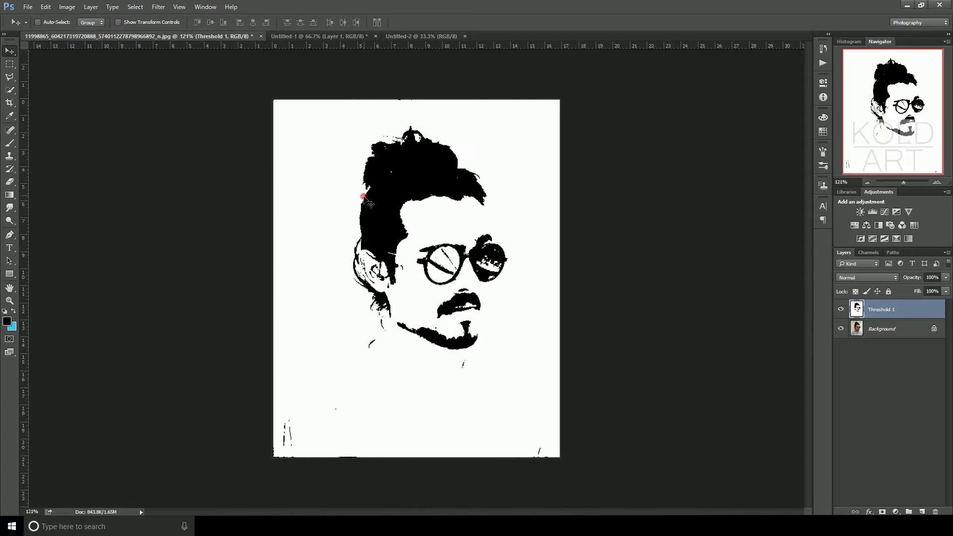
Select the portrait's dark areas with Color Range, sampling the black hair at fuzziness 200
click(135, 6)
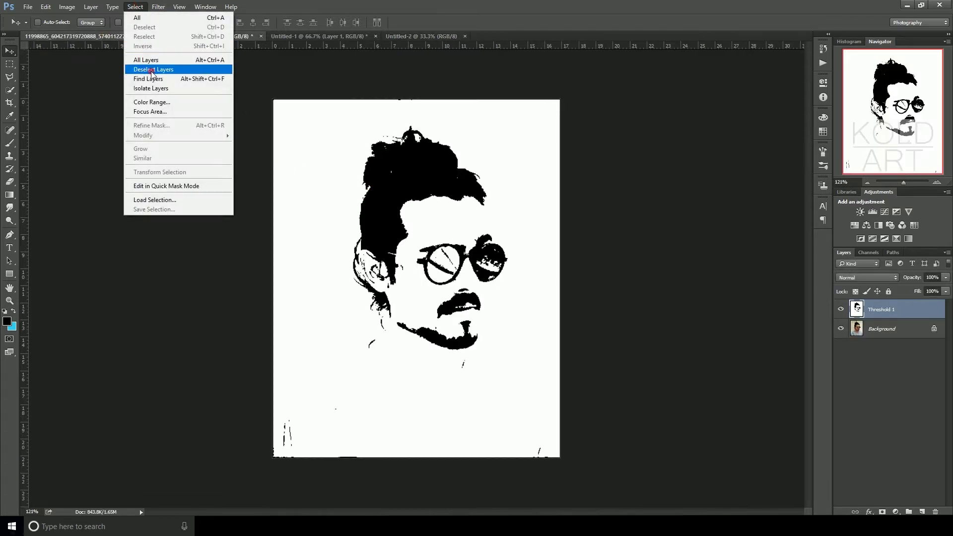
click(152, 102)
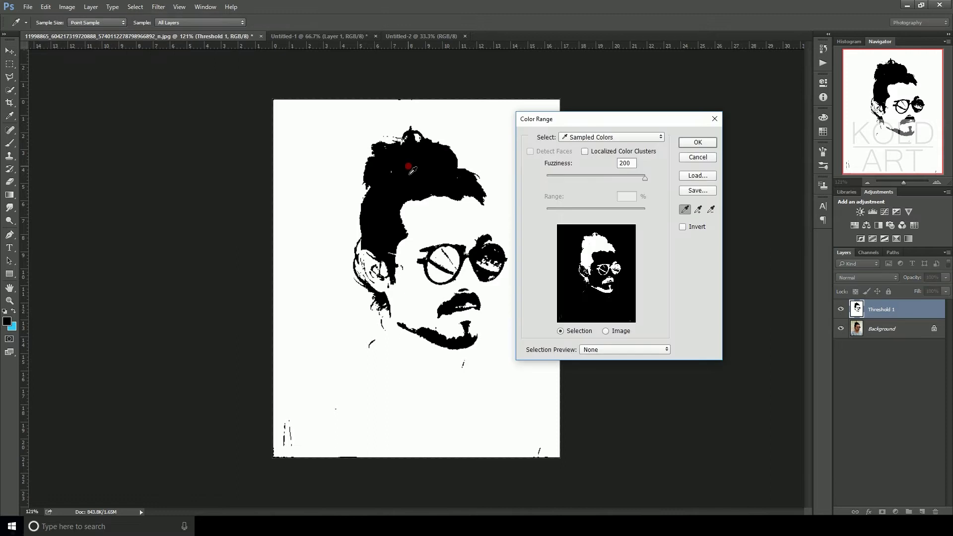
click(469, 141)
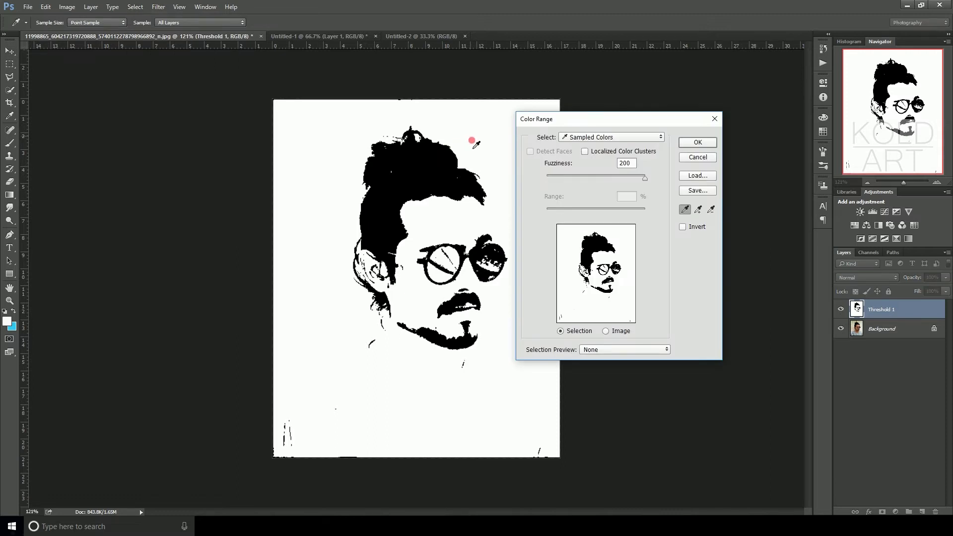
click(443, 166)
drag(635, 180, 629, 180)
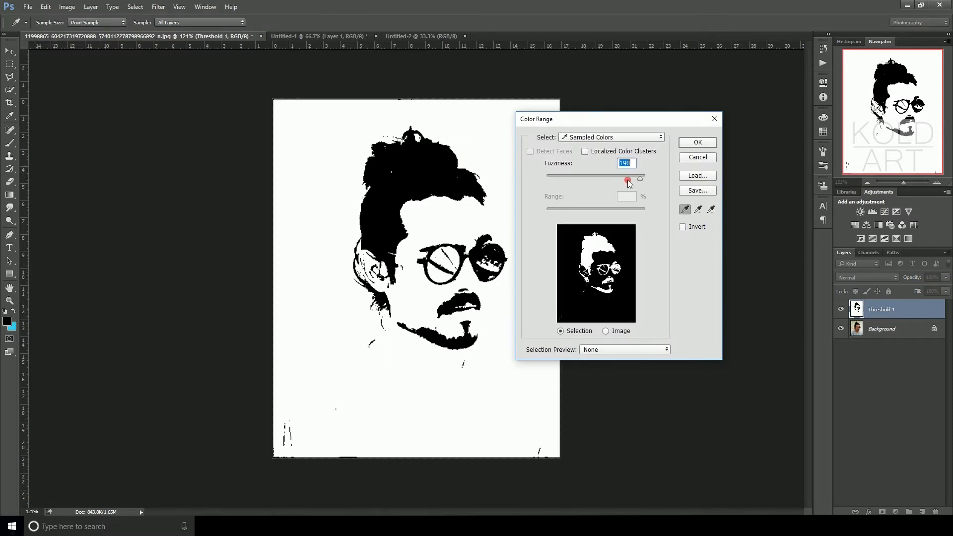
click(698, 142)
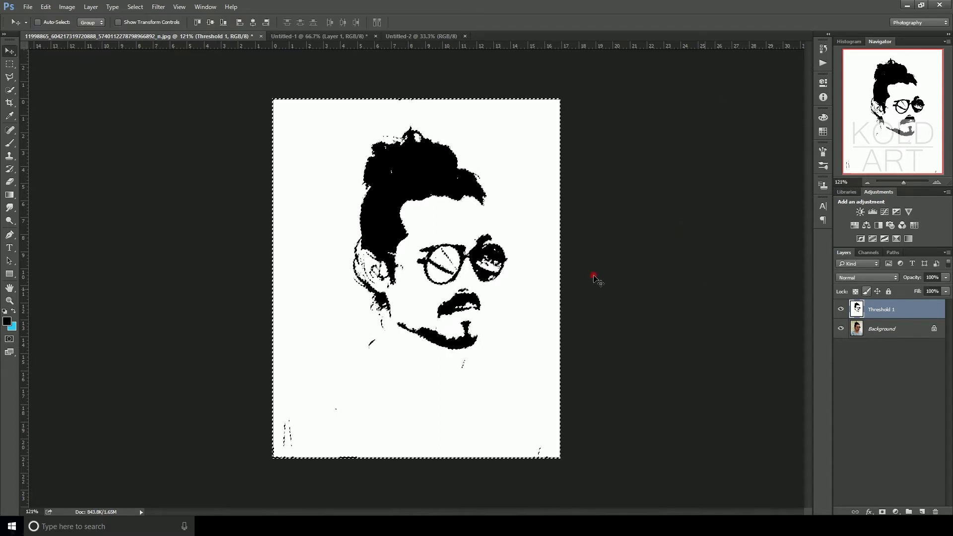
Copy the selection and paste it into Untitled-2 as a new layer
click(46, 7)
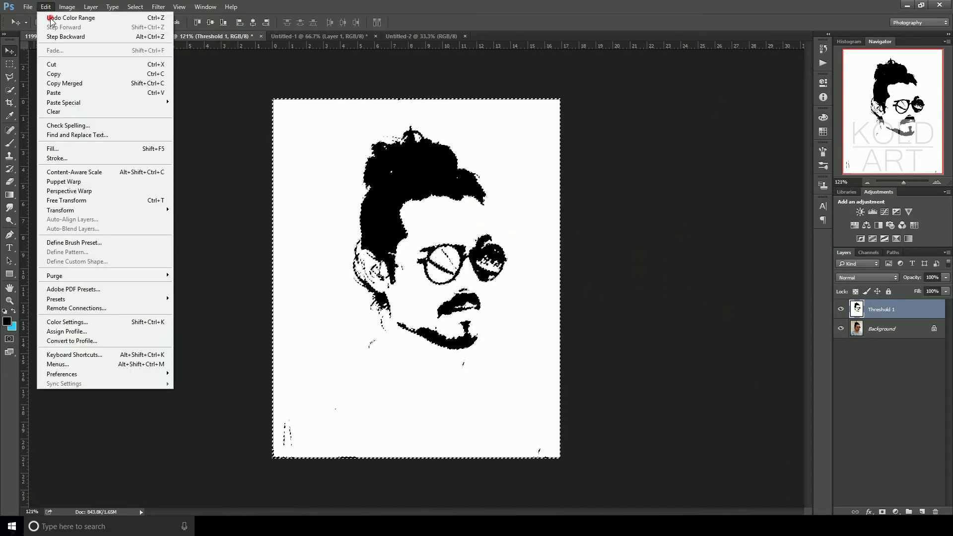
click(54, 75)
click(396, 36)
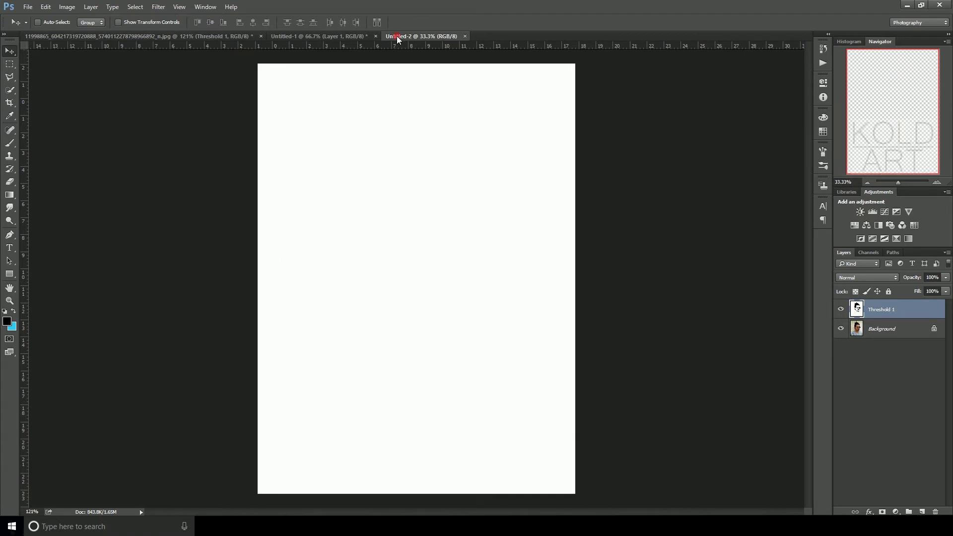
click(45, 7)
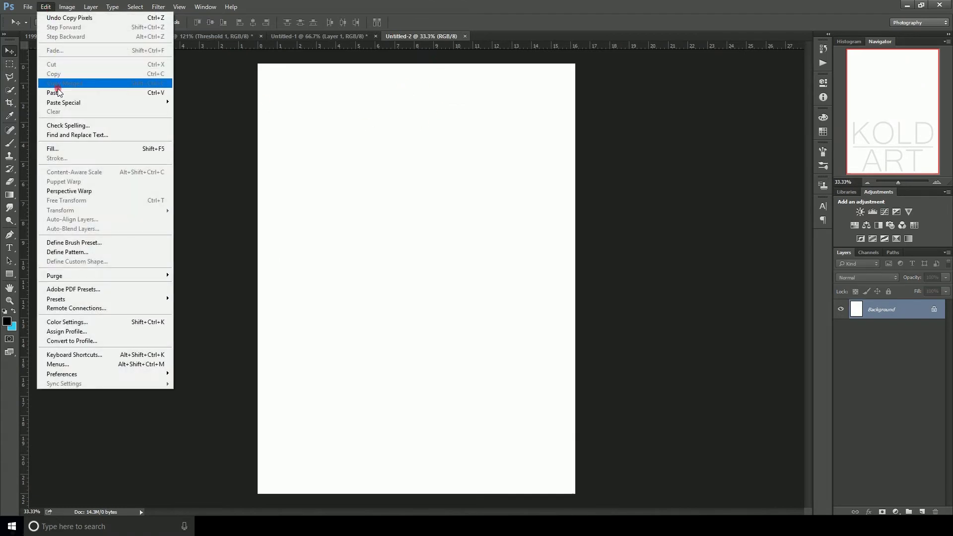
click(54, 93)
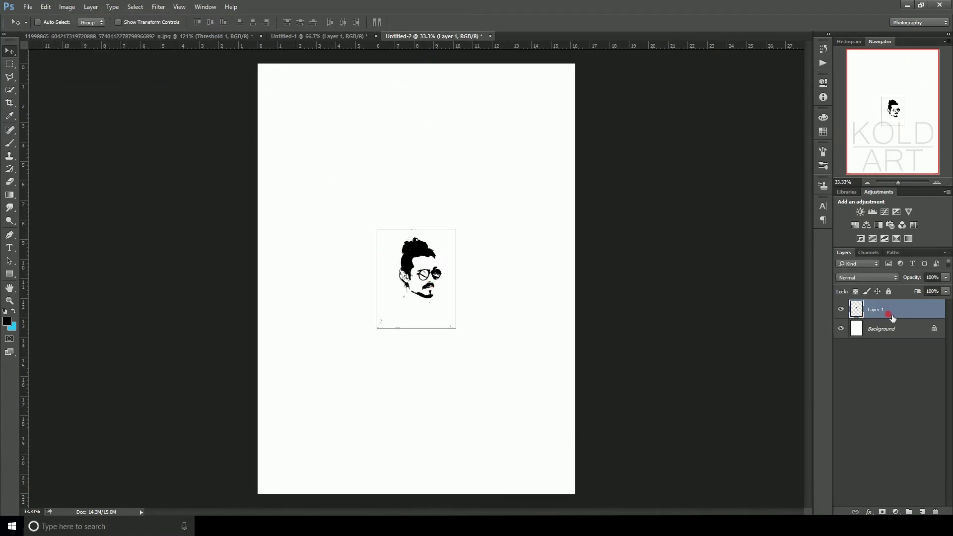
Scale the pasted portrait on Layer 1 to about 375% and centre it horizontally on the page
key(ctrl)
key(ctrl+t)
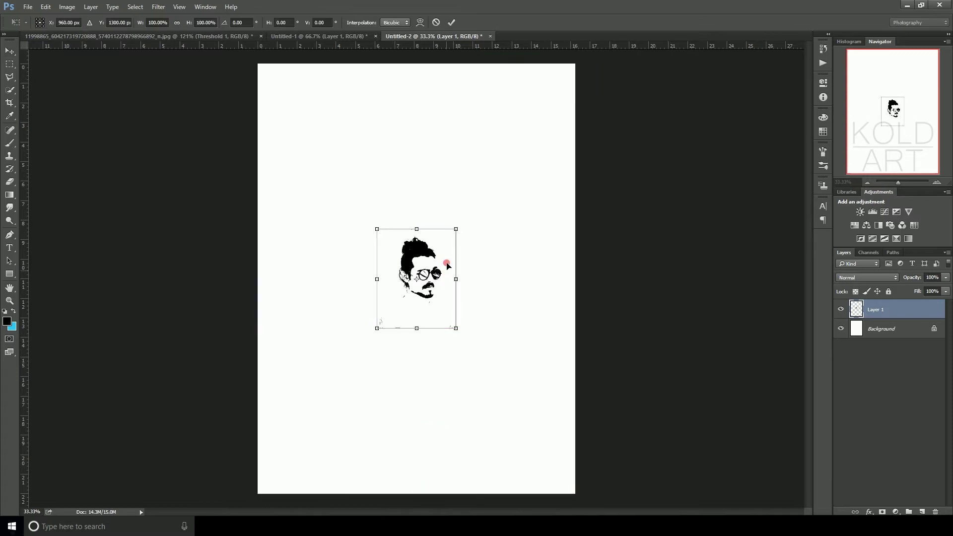
drag(457, 234, 574, 164)
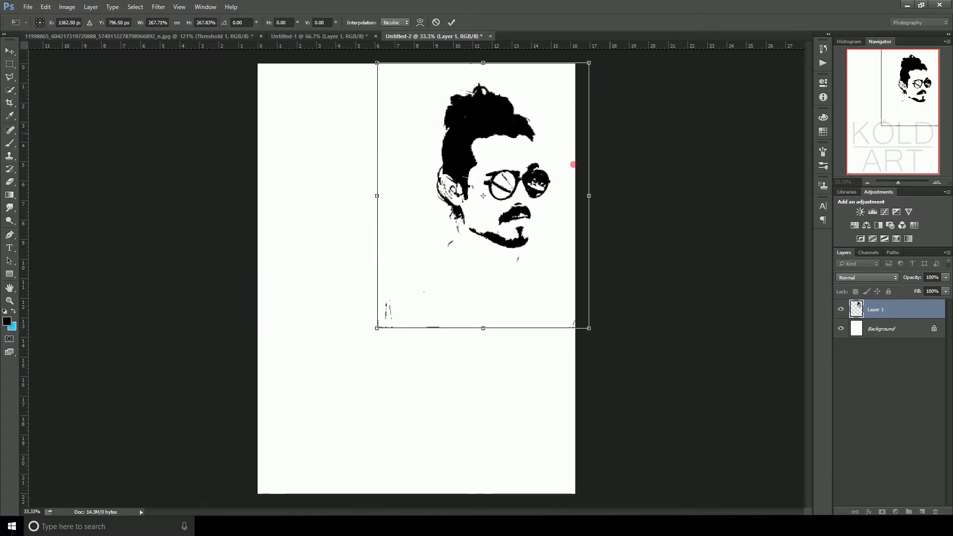
drag(511, 229, 417, 292)
drag(494, 129, 626, 50)
drag(511, 209, 479, 270)
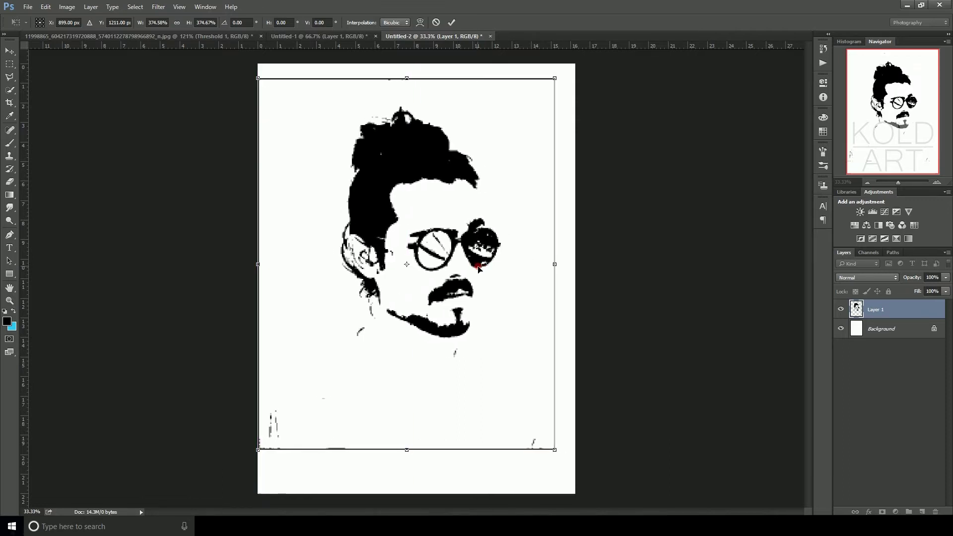
double_click(477, 272)
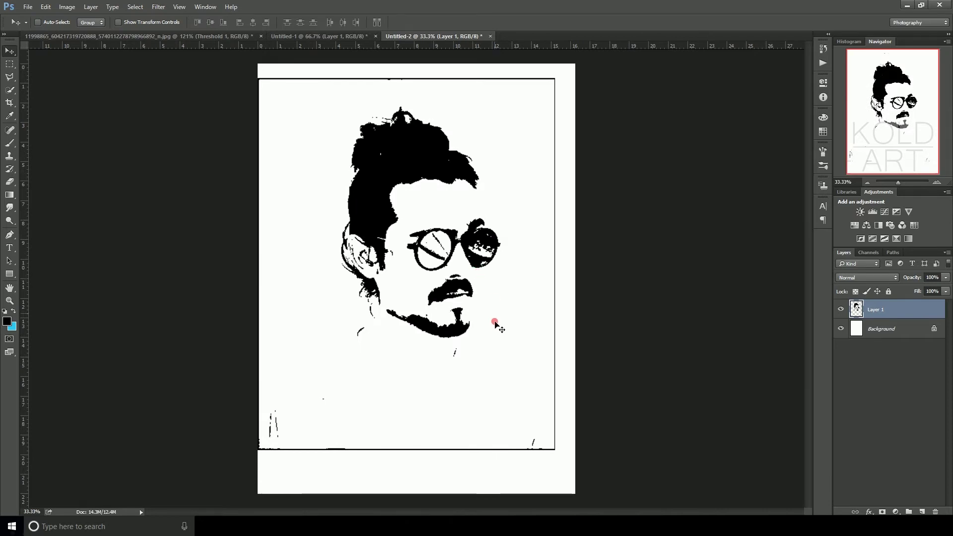
Delete the leftover frame lines along the left and bottom edges of the page
click(9, 64)
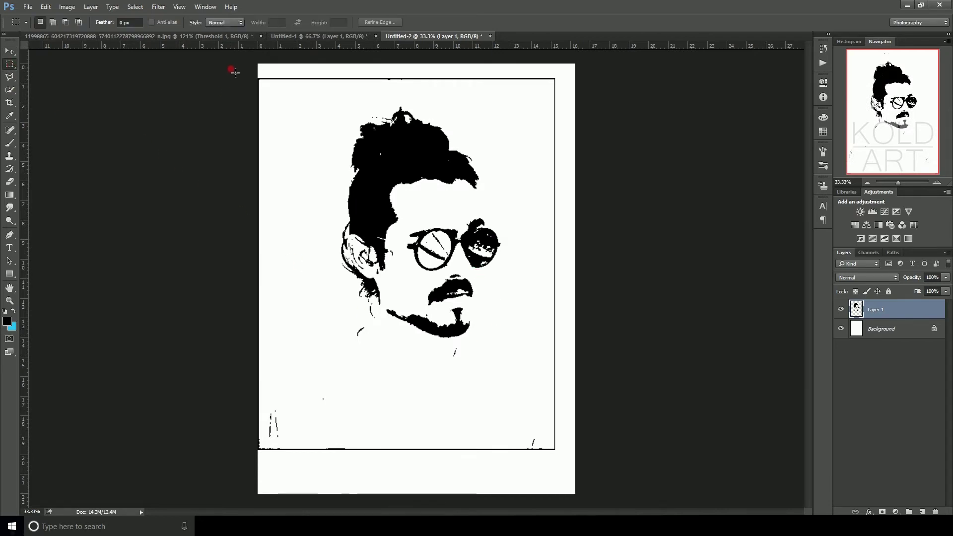
drag(233, 68, 331, 470)
key(Delete)
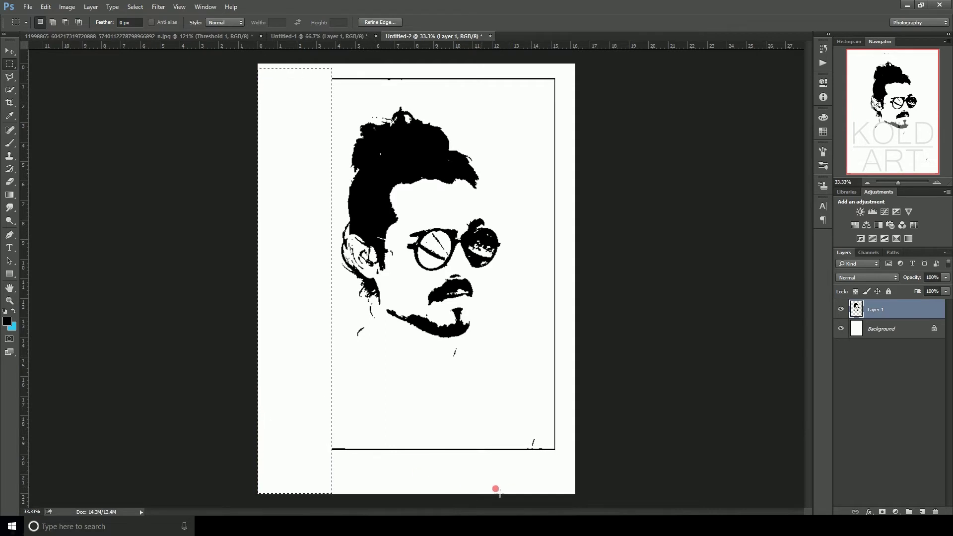
drag(607, 490, 334, 421)
click(274, 416)
key(Delete)
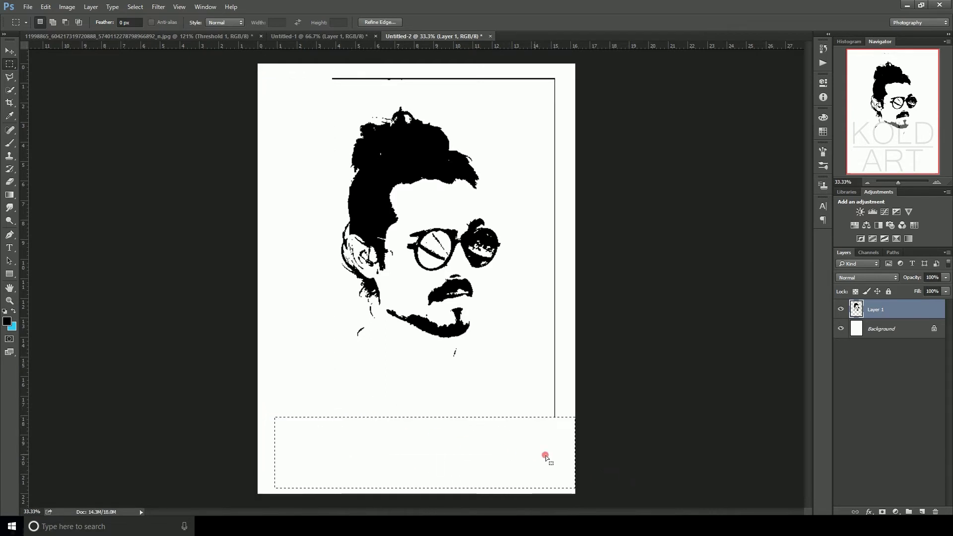
Delete the right and top frame lines, deselect, and return to the Untitled-1 galaxy image
mouse_move(575, 455)
mouse_down()
mouse_move(531, 132)
mouse_move(539, 27)
mouse_up()
key(Delete)
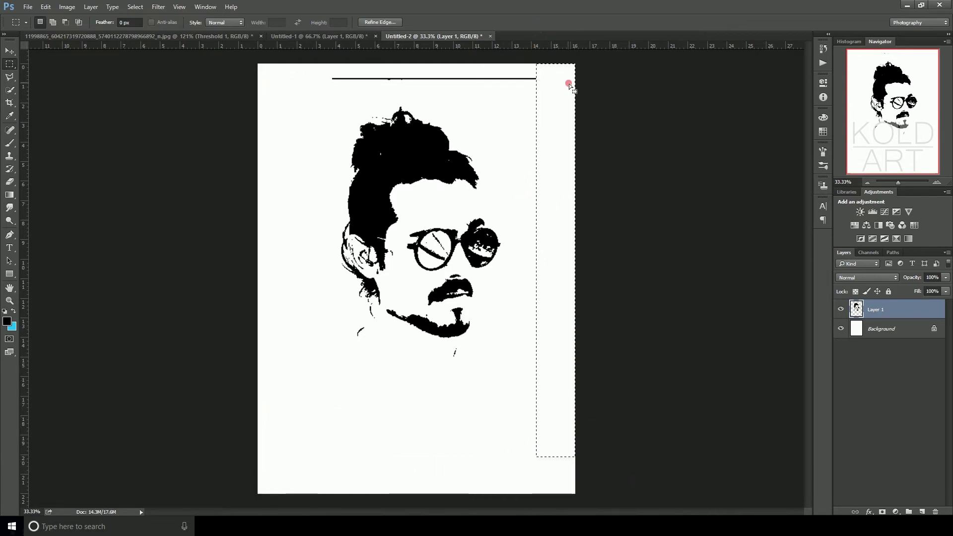
drag(568, 81, 511, 90)
drag(301, 68, 564, 95)
key(Delete)
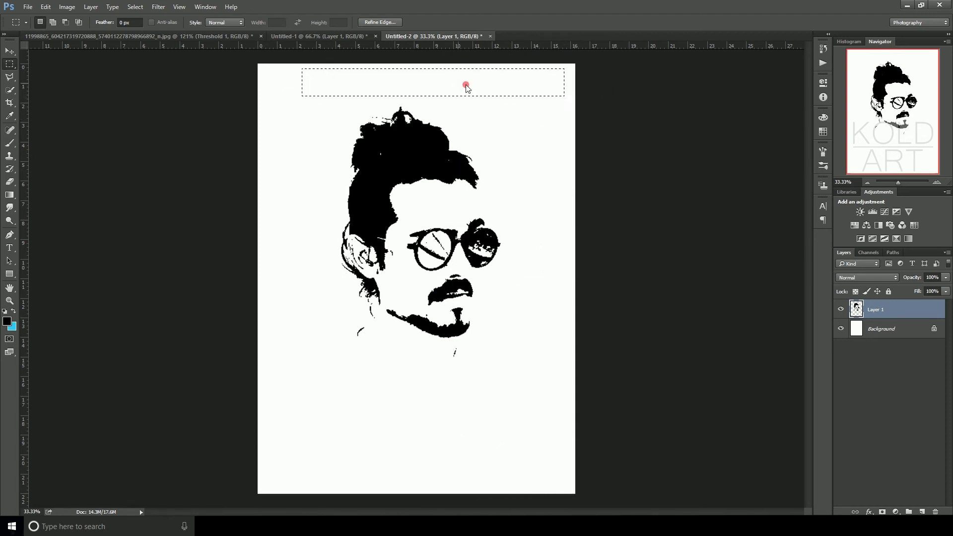
right_click(460, 82)
click(484, 91)
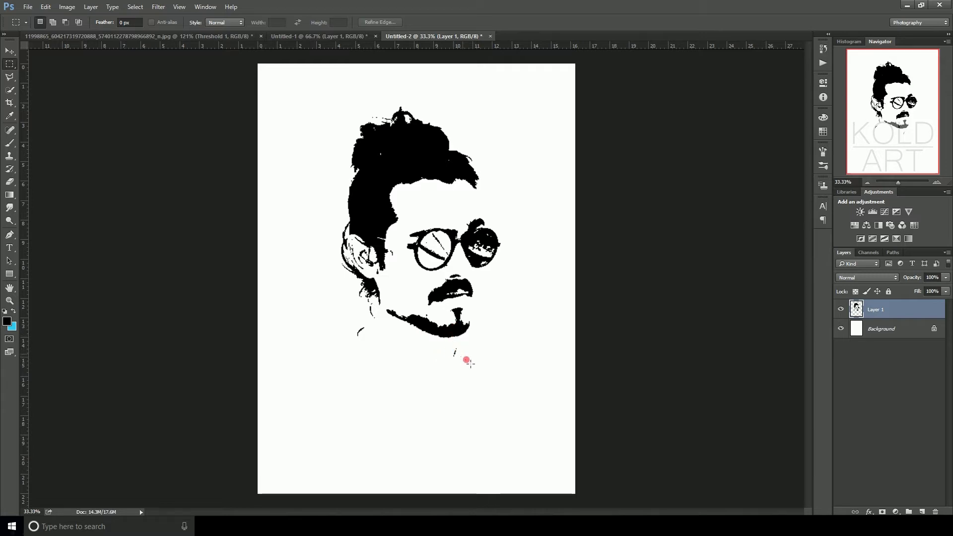
click(293, 37)
Select the entire Untitled-1 galaxy image and copy it
key(ctrl+a)
click(67, 6)
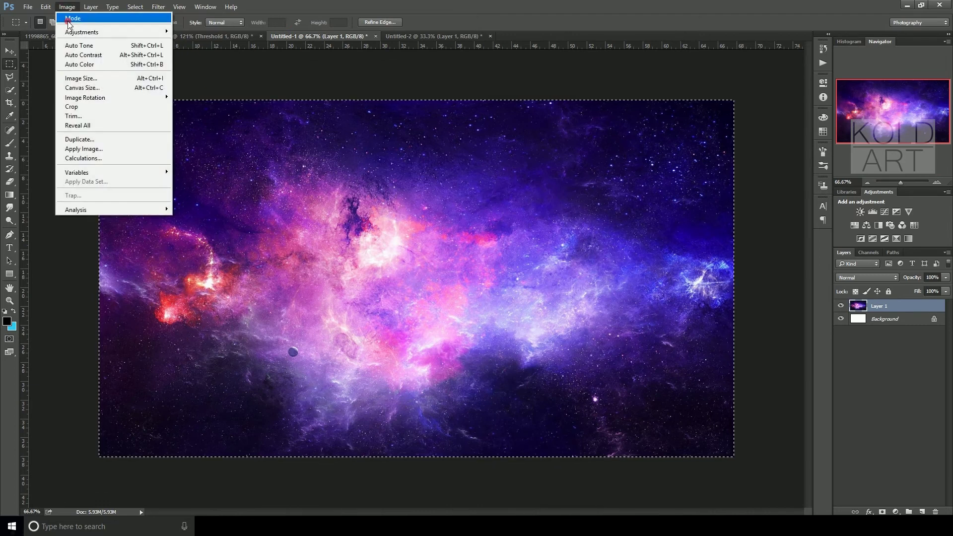
mouse_move(45, 7)
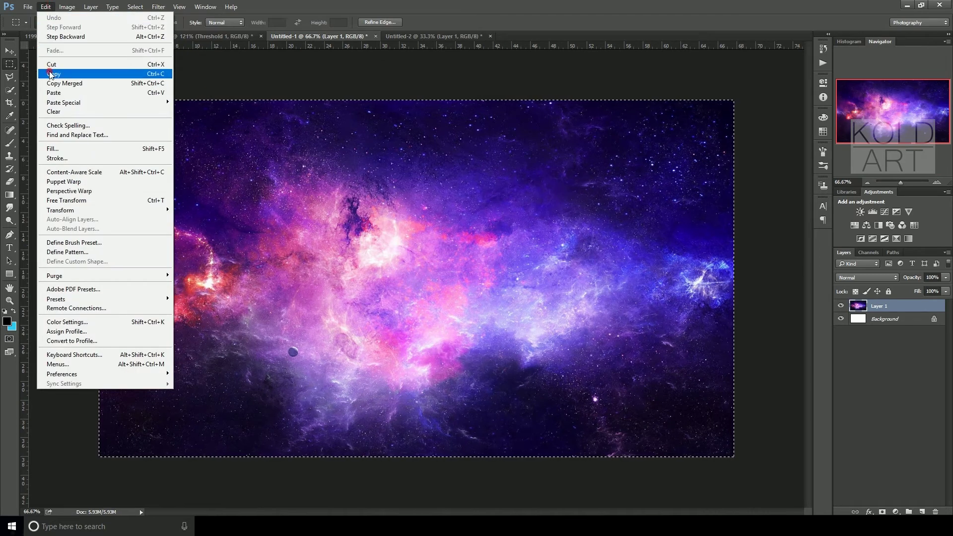
click(54, 74)
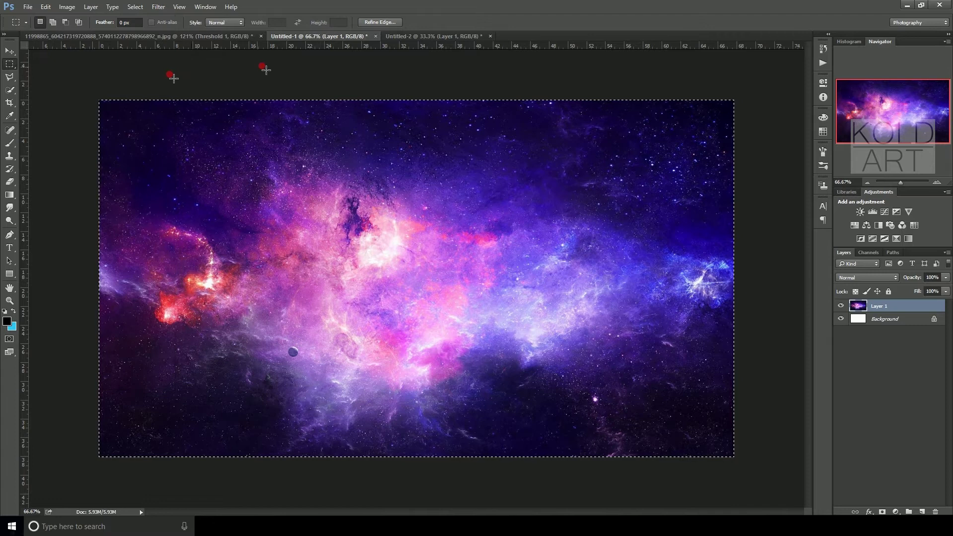
Paste the galaxy into Untitled-2 as Layer 2 over the face artwork
click(434, 37)
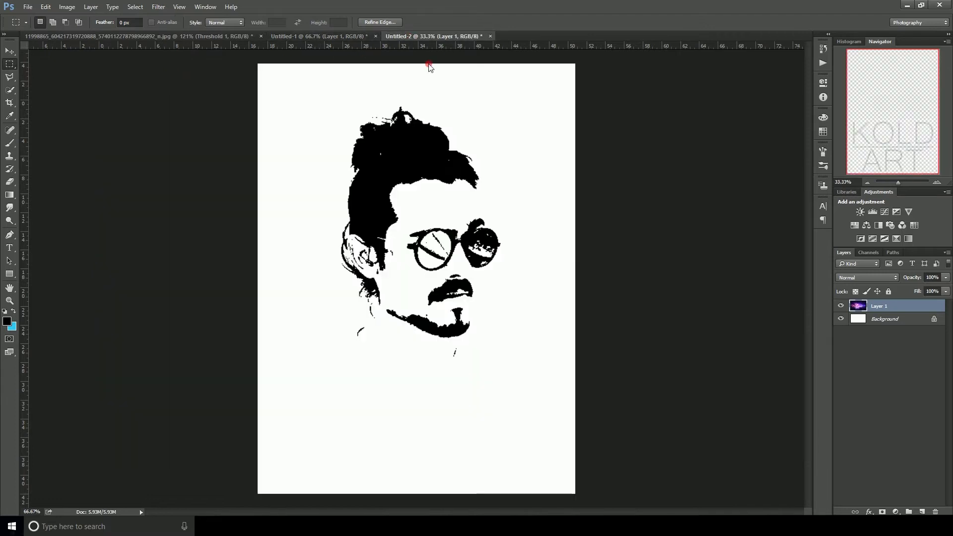
click(45, 7)
click(53, 92)
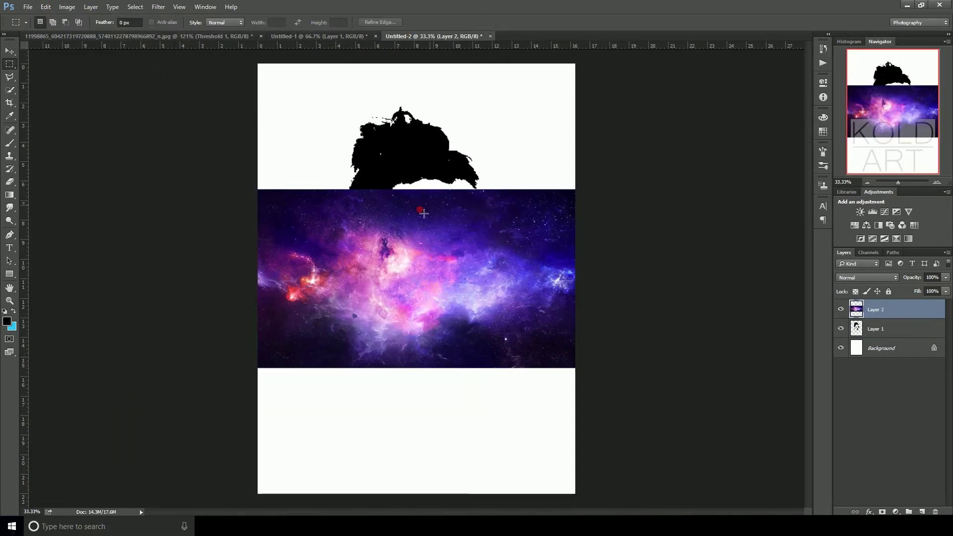
click(908, 311)
right_click(908, 311)
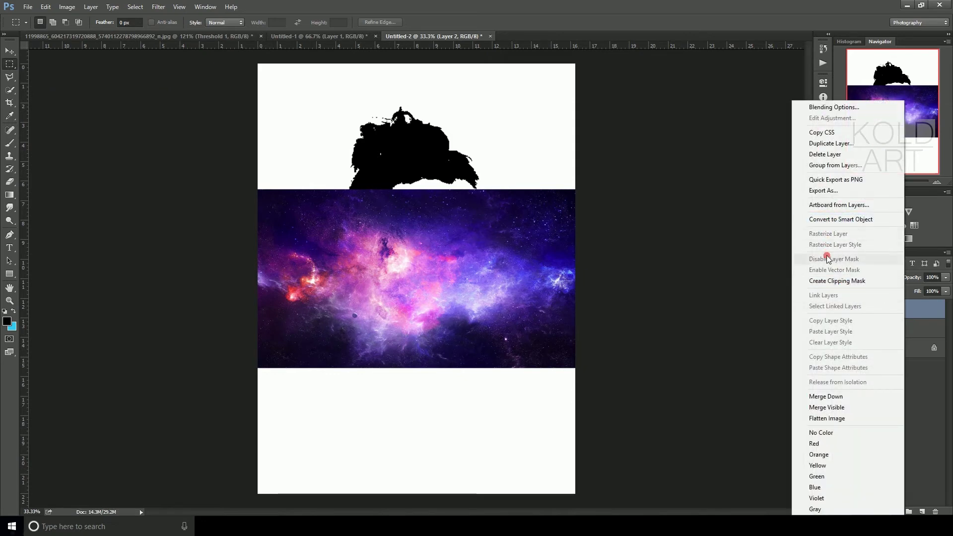
Clip Layer 2's galaxy to the face silhouette, enlarge it to about 150%, and shift it left over the hair
click(836, 281)
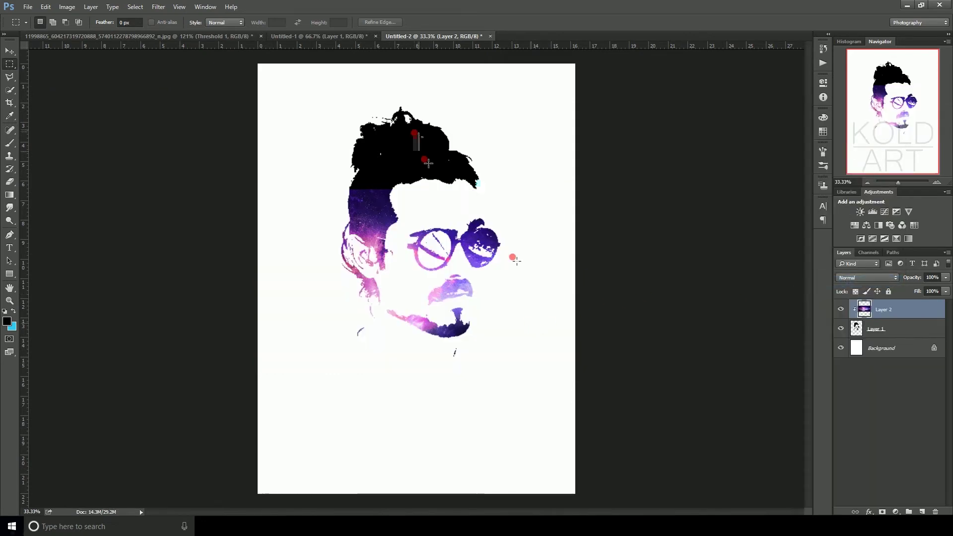
click(867, 332)
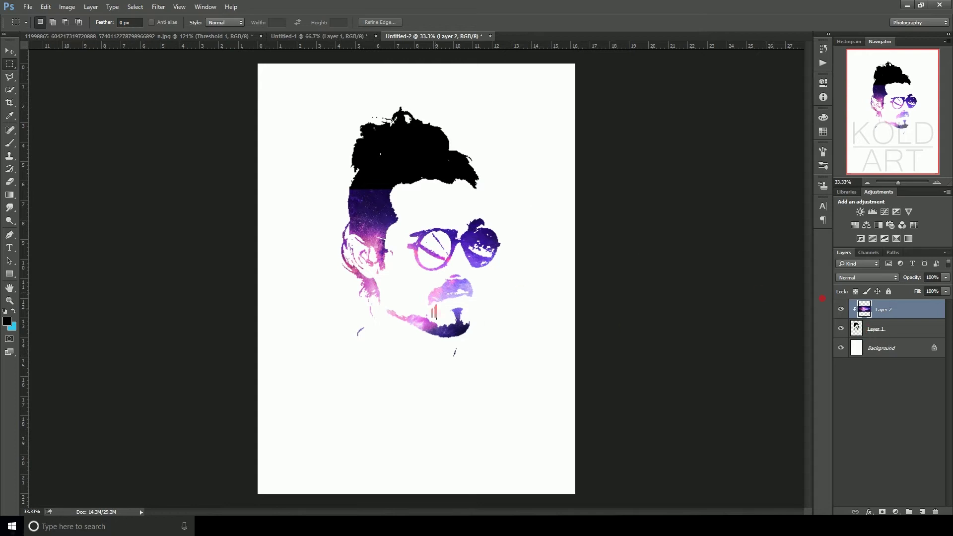
key(ctrl+t)
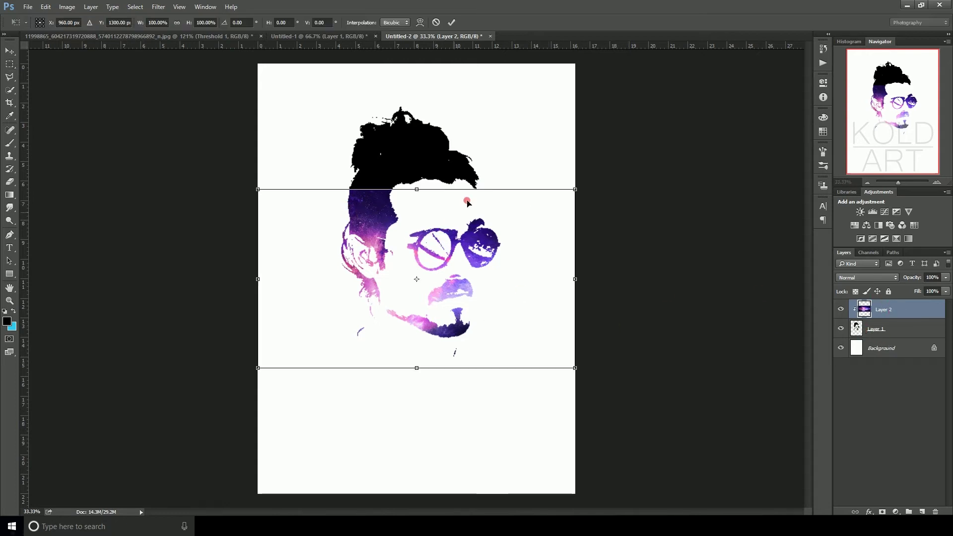
drag(570, 193, 740, 115)
drag(492, 282, 469, 283)
Commit the galaxy resize, merge Layer 1 and Layer 2 into one layer, then select the Background
key(m)
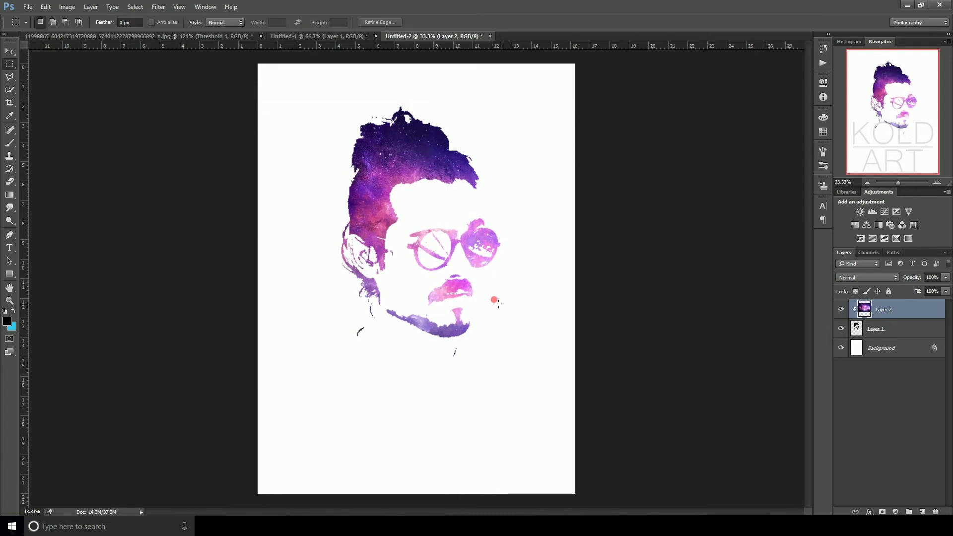
ctrl+click(855, 332)
click(911, 327)
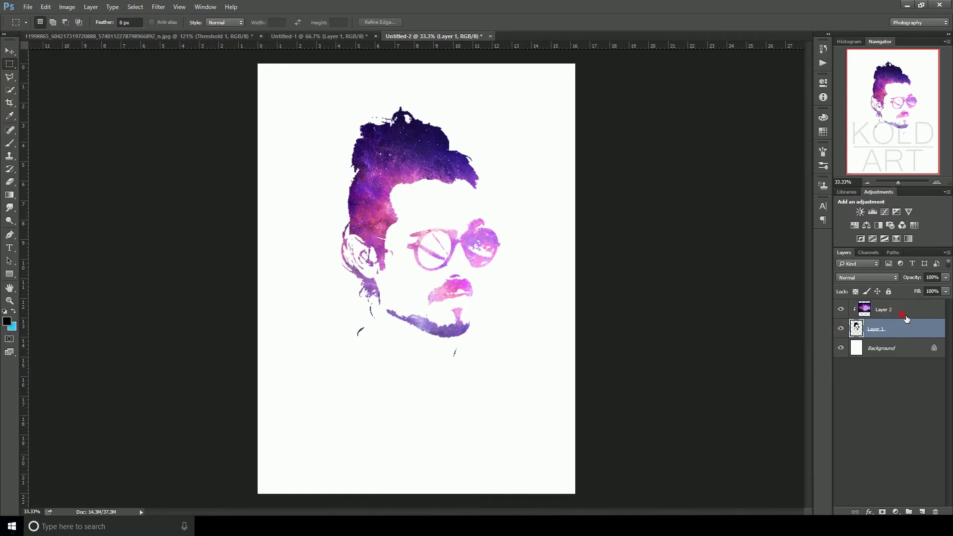
shift+click(906, 313)
right_click(906, 314)
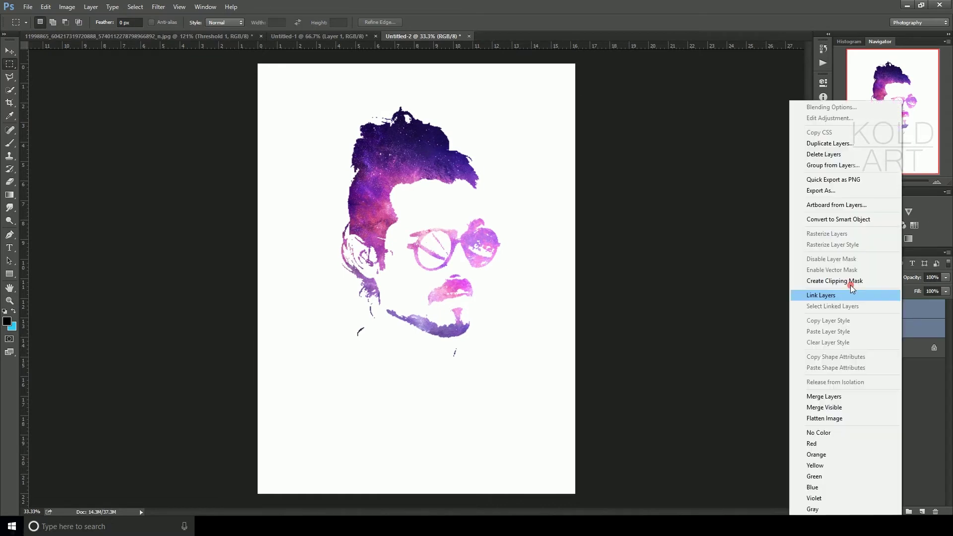
click(821, 397)
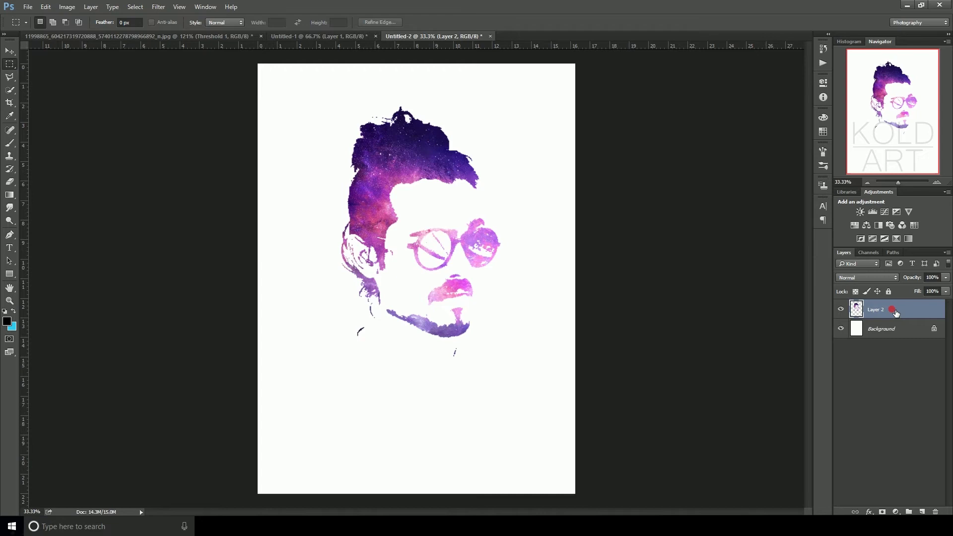
click(902, 328)
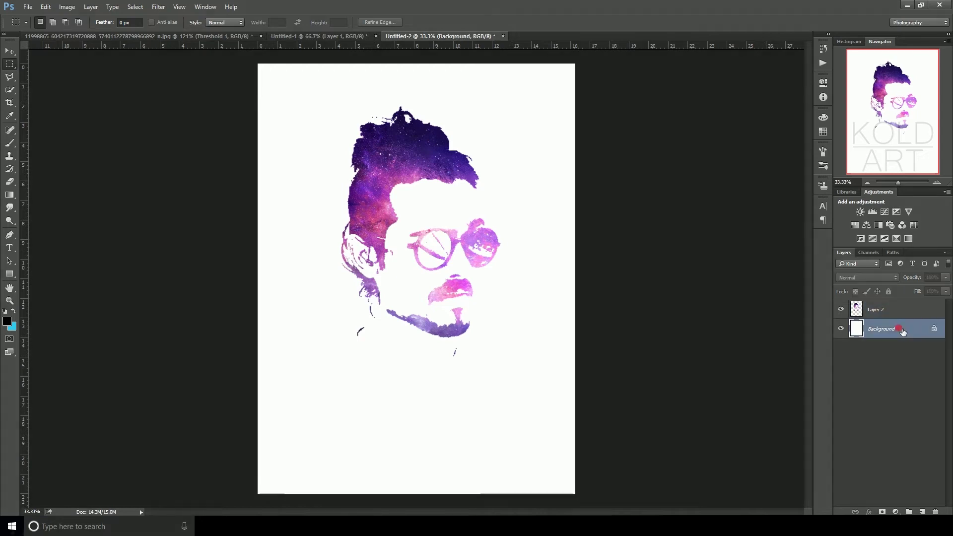
click(899, 512)
Add a Black, White gradient fill layer set to Radial, Reverse, at 179% scale
click(880, 308)
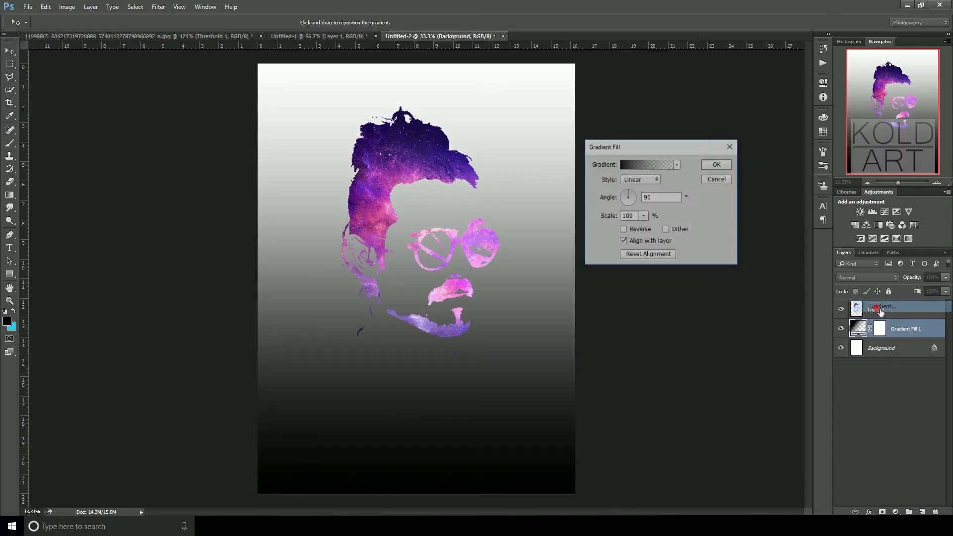
click(632, 165)
click(678, 177)
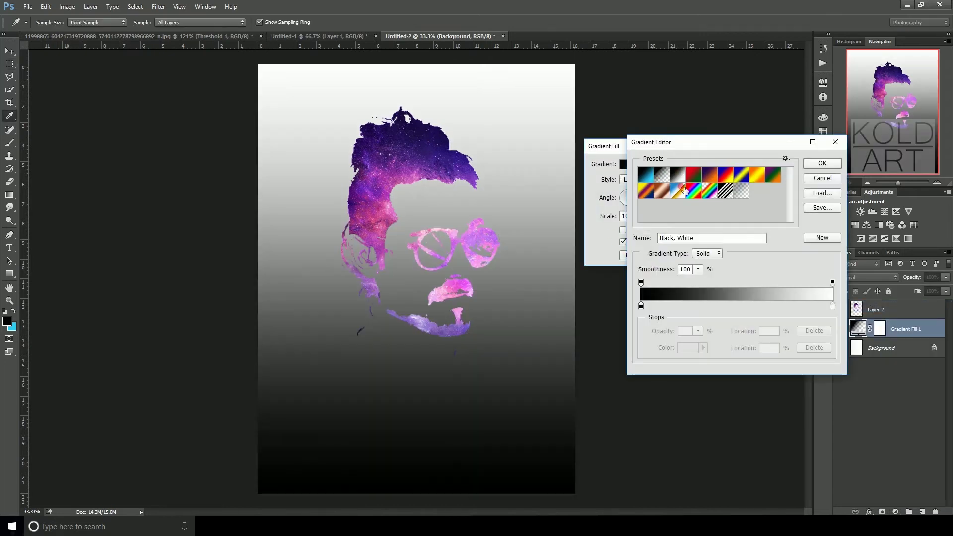
click(819, 166)
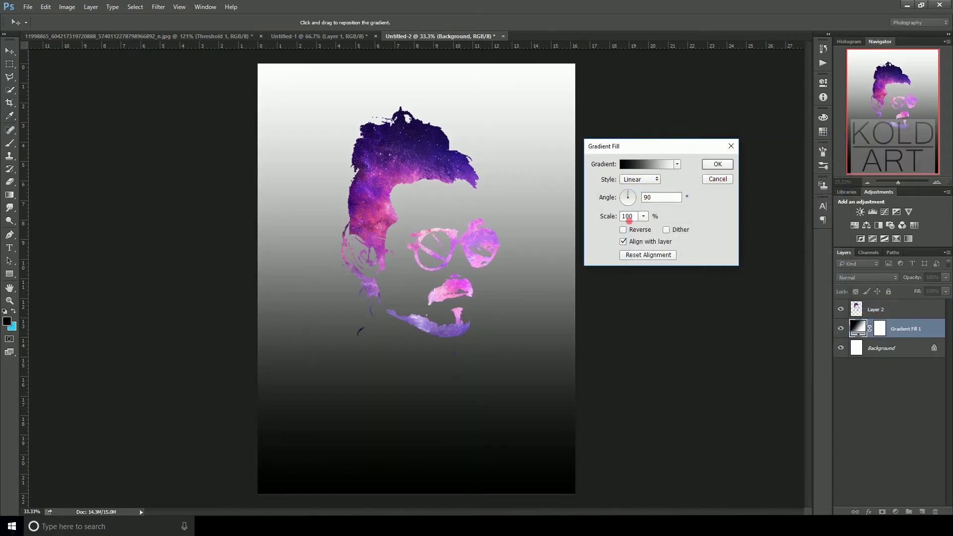
click(640, 183)
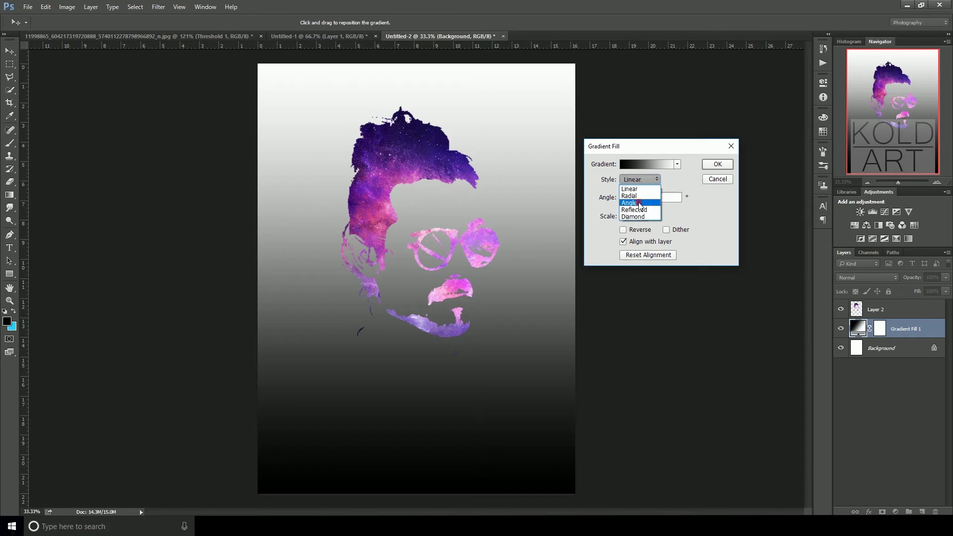
click(631, 196)
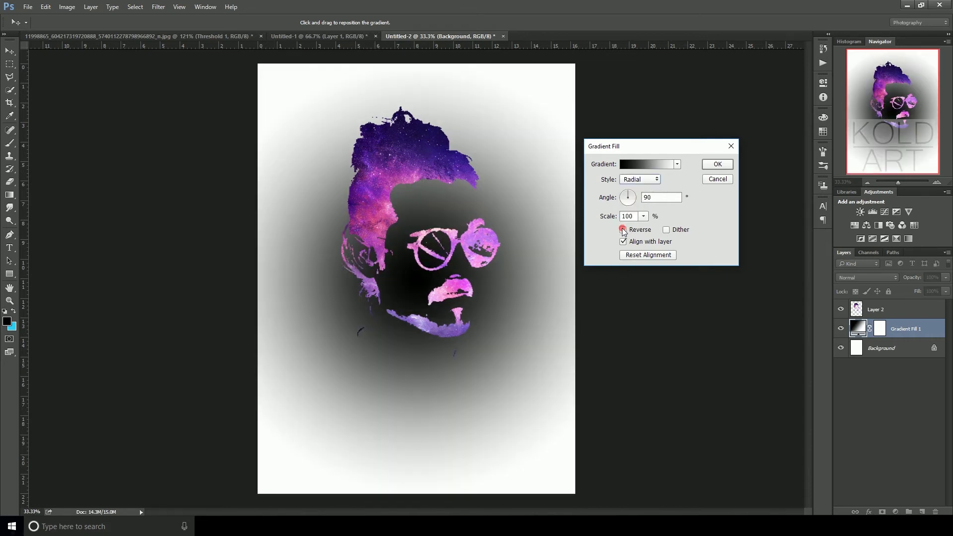
click(624, 230)
click(642, 217)
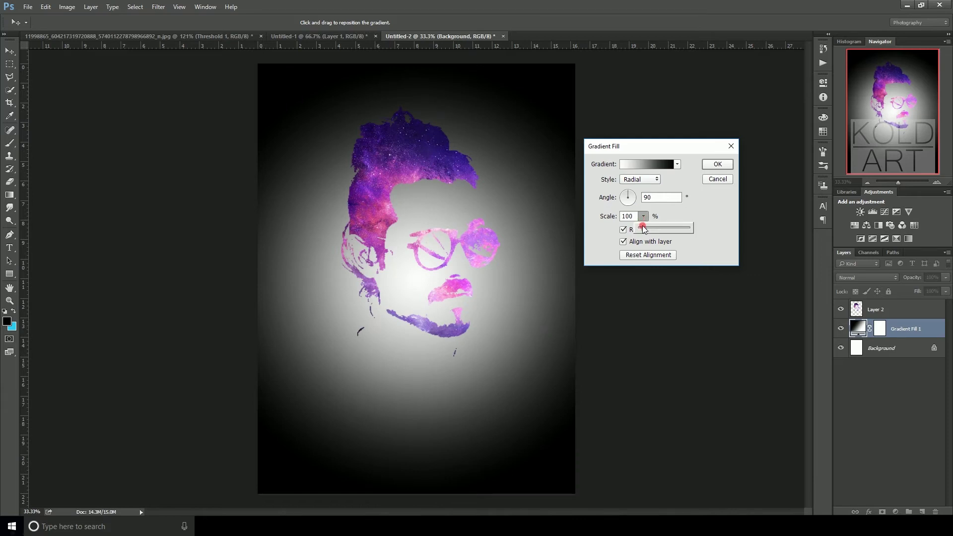
drag(647, 230, 649, 232)
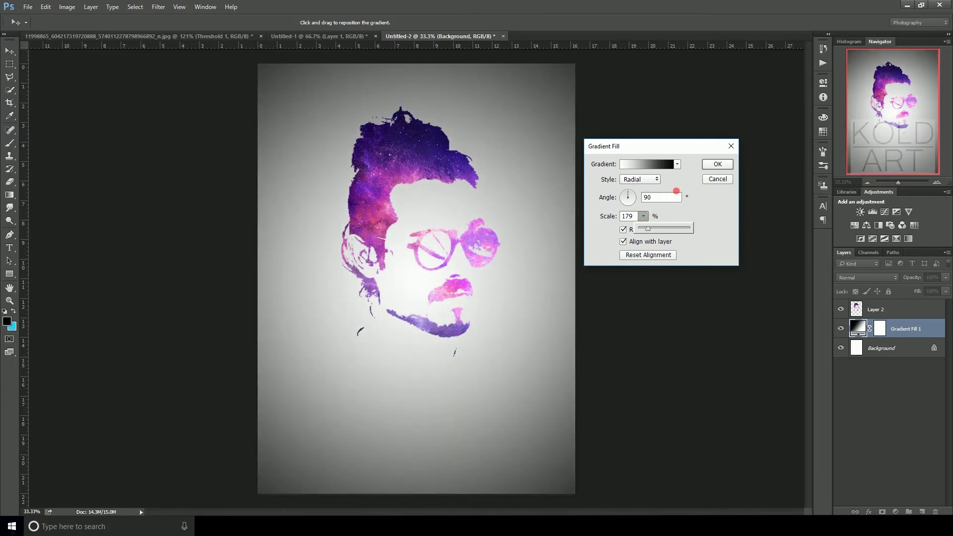
click(714, 164)
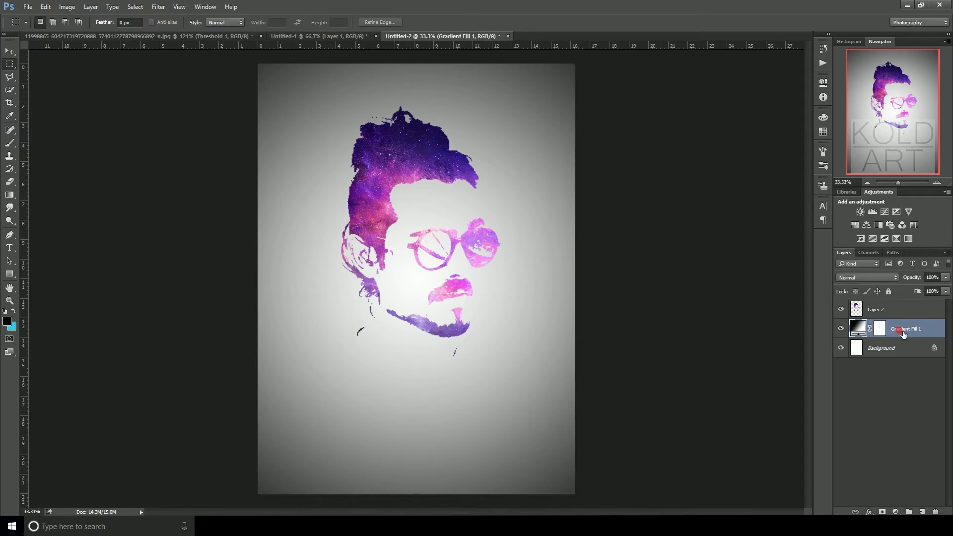
Convert Gradient Fill 1 to a smart object and lower its Red curve in Curves
right_click(903, 335)
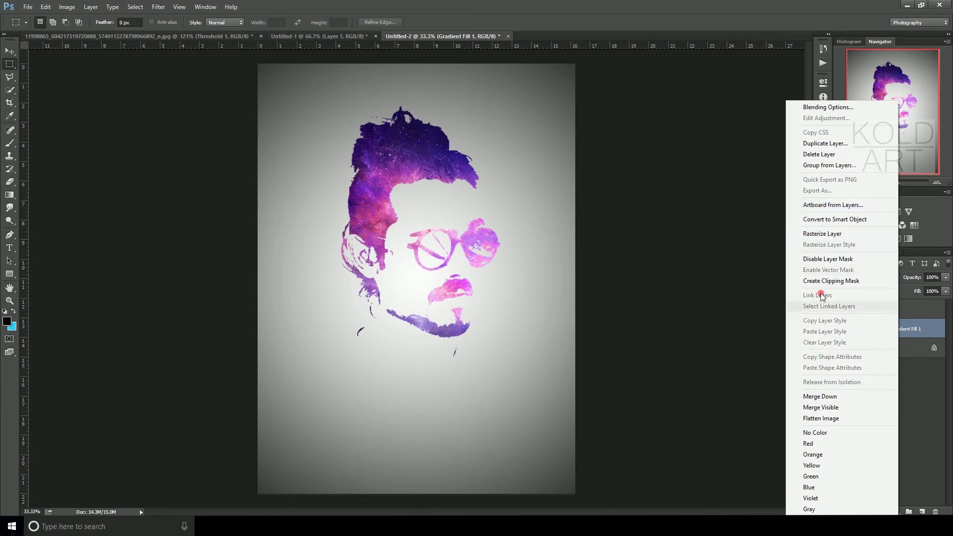
click(834, 220)
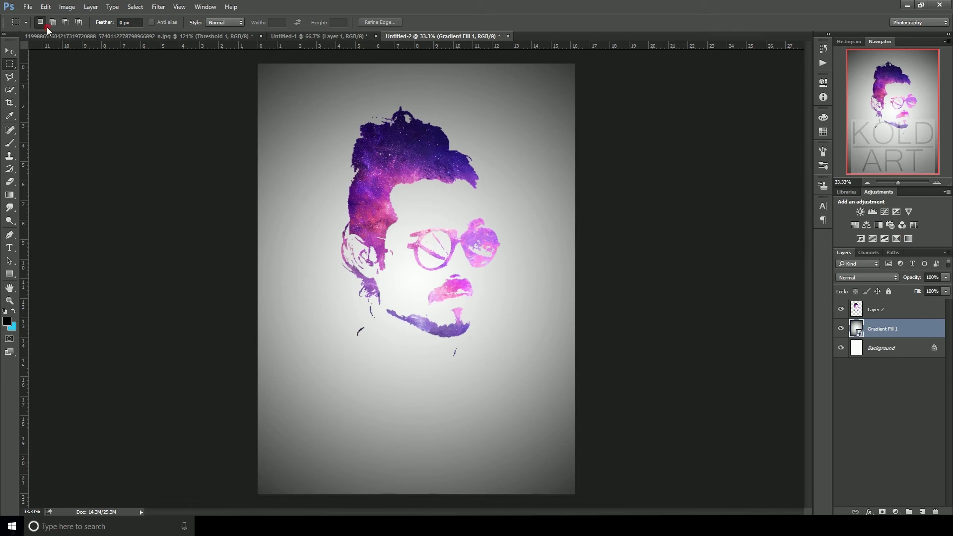
click(68, 7)
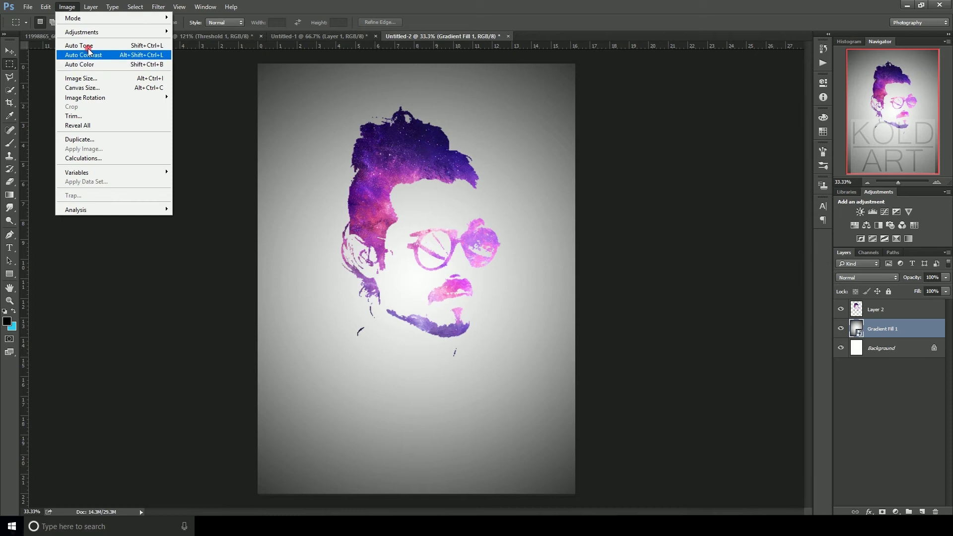
mouse_move(92, 33)
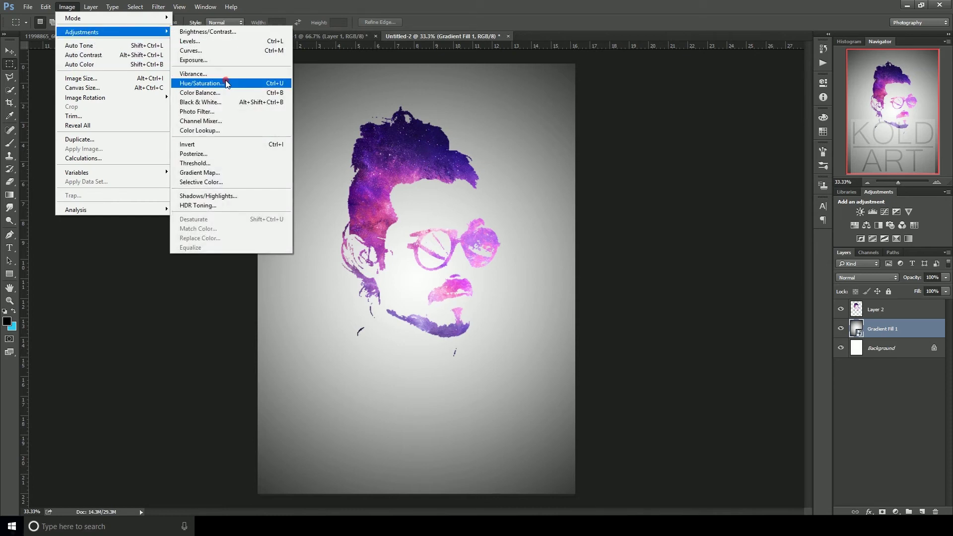
click(217, 52)
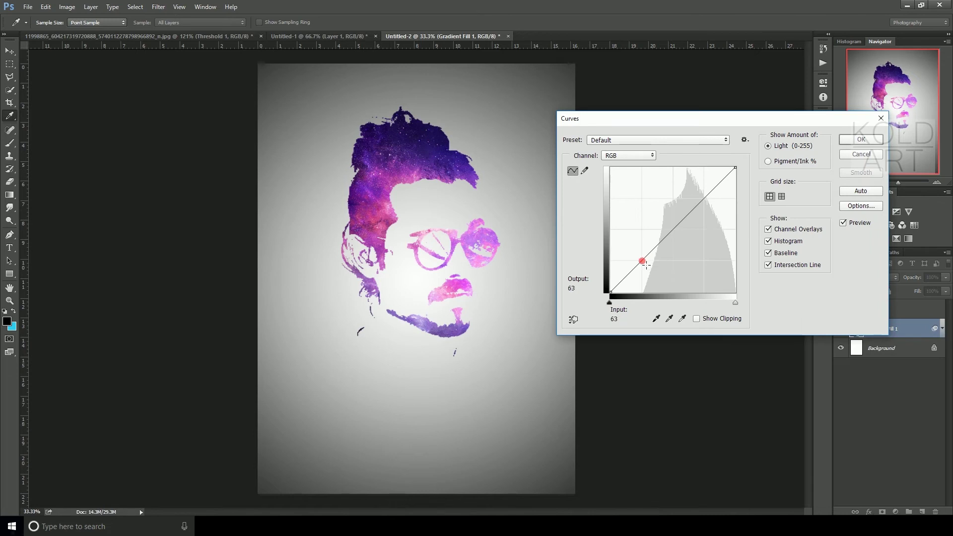
click(638, 156)
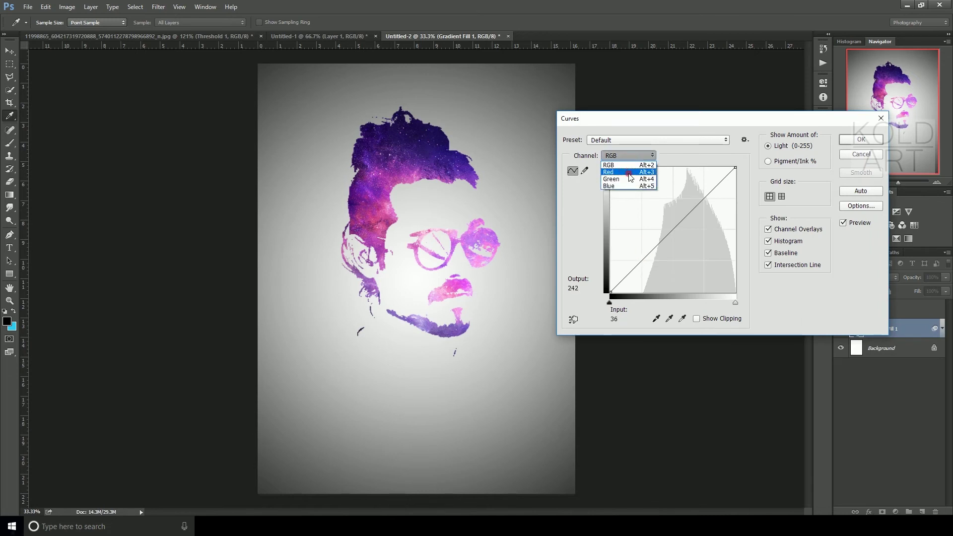
click(640, 164)
drag(676, 234, 683, 243)
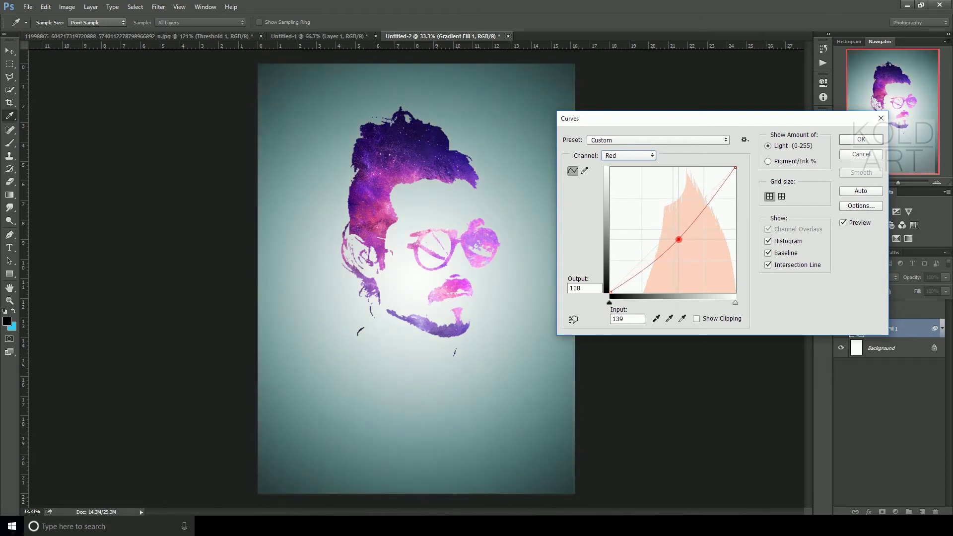
Lower the Green curve, raise the Blue curve slightly, and apply the Curves filter
click(638, 155)
click(637, 174)
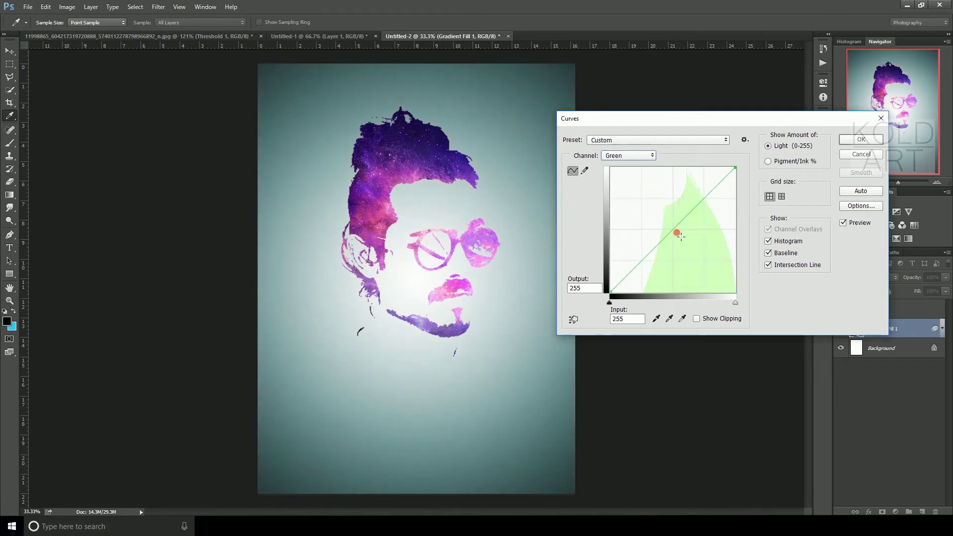
drag(676, 234, 678, 237)
click(639, 160)
click(668, 224)
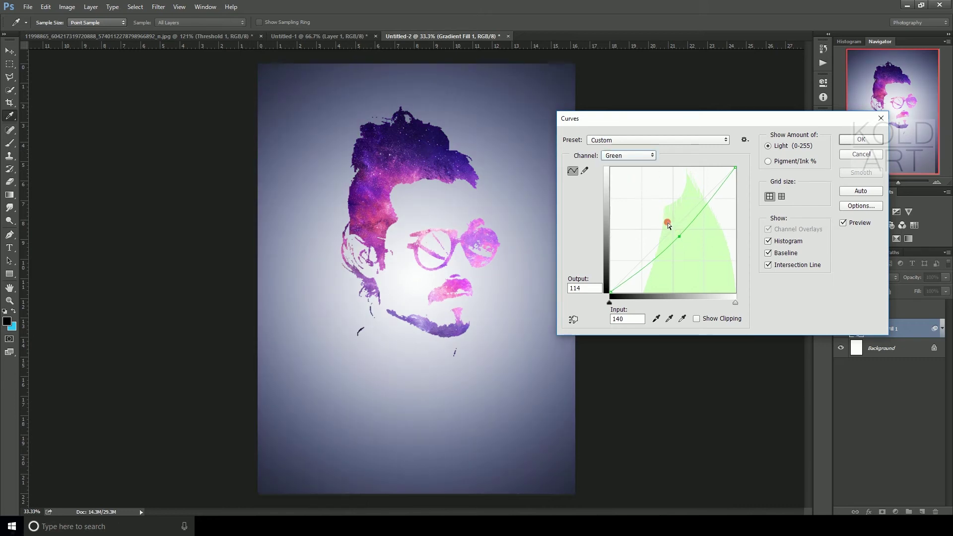
click(629, 156)
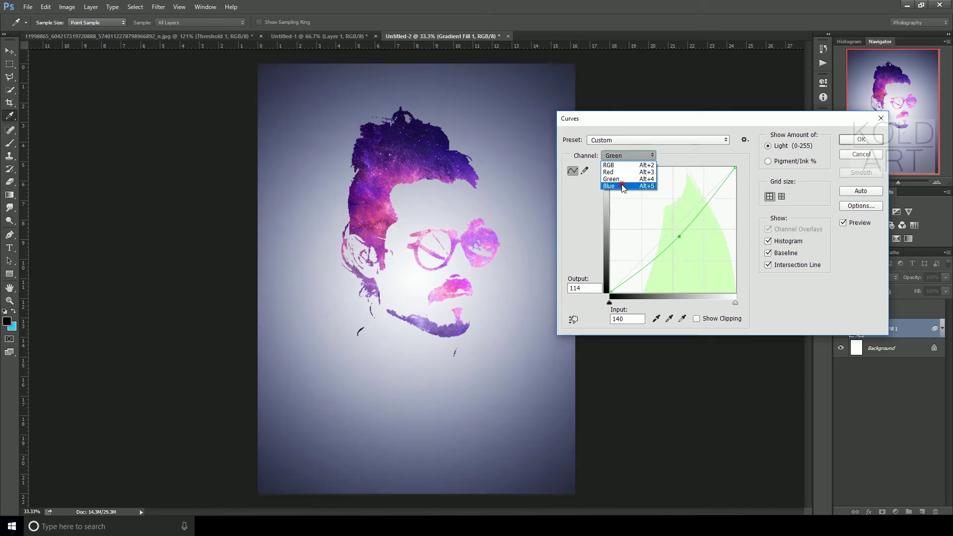
click(640, 185)
drag(677, 235, 674, 230)
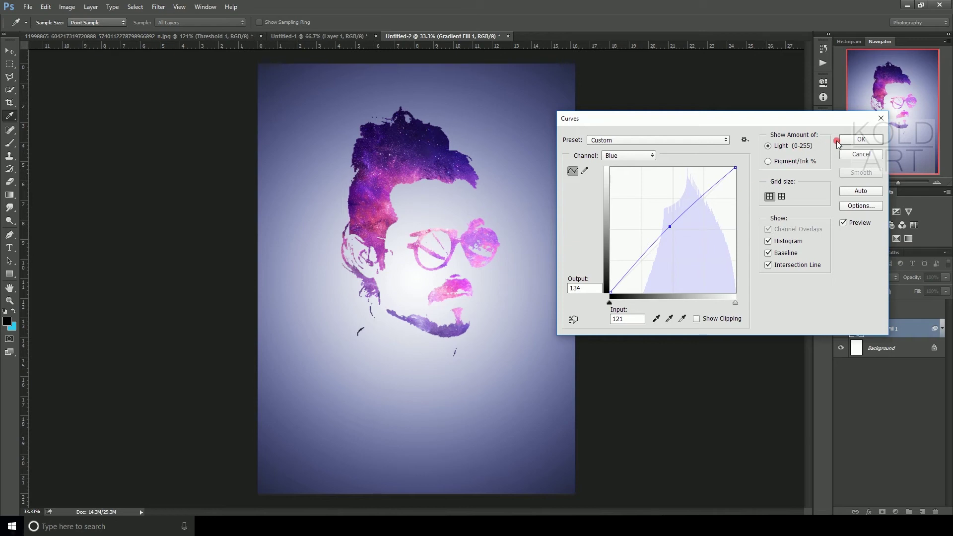
click(838, 142)
key(m)
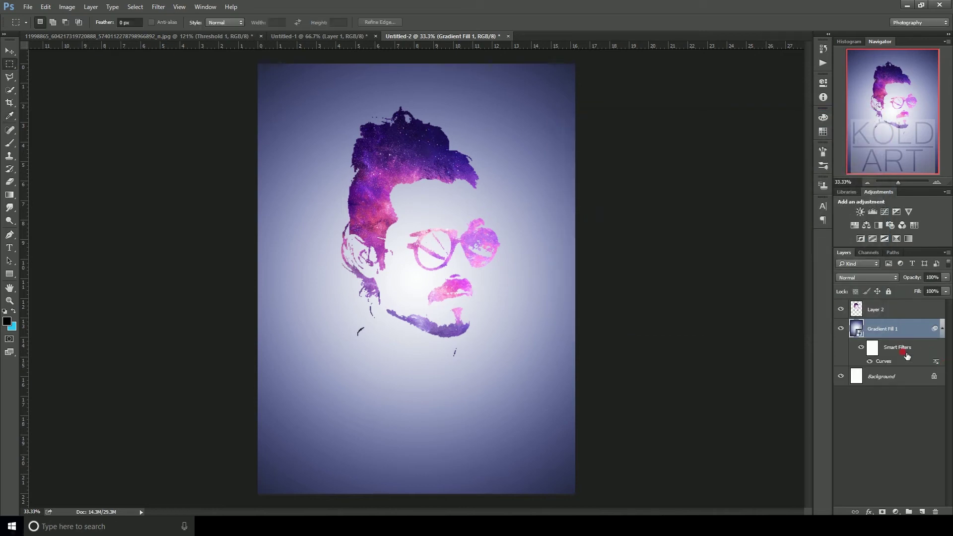
Give Layer 2 a Multiply drop shadow with 6 px distance, 38% opacity and no blur
click(901, 317)
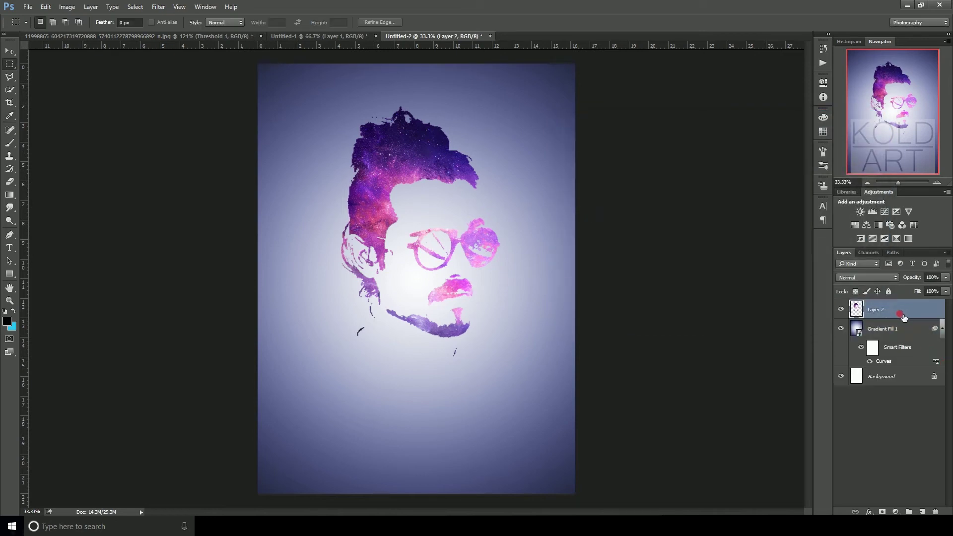
double_click(869, 316)
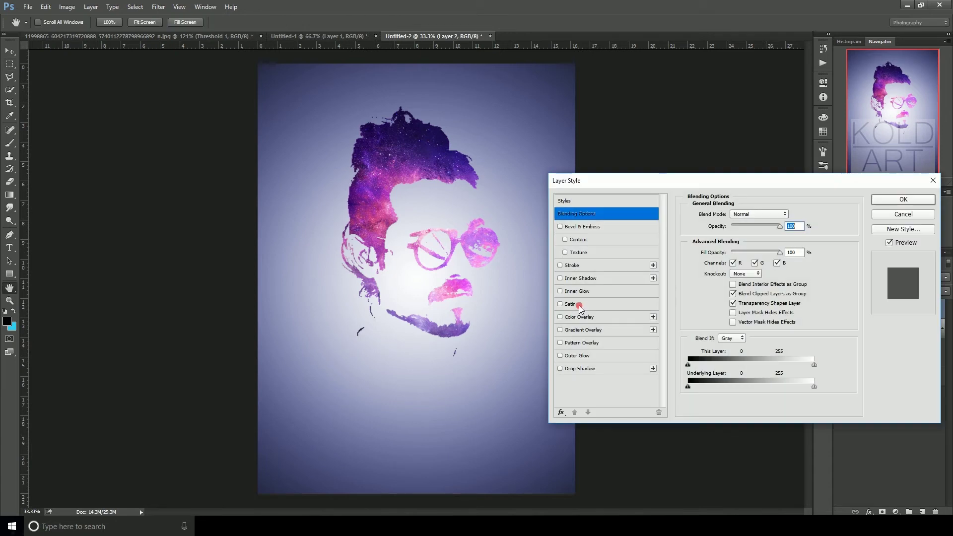
drag(597, 181, 550, 172)
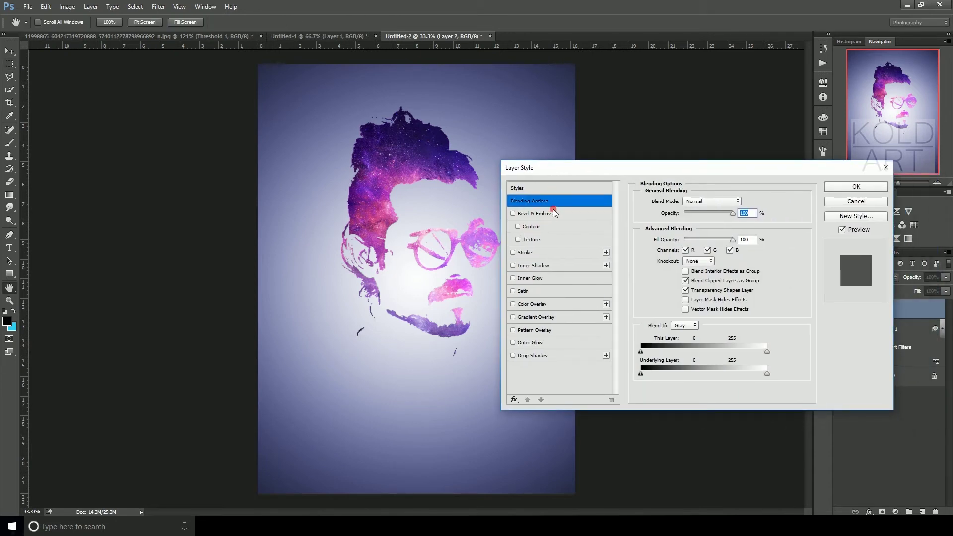
click(513, 355)
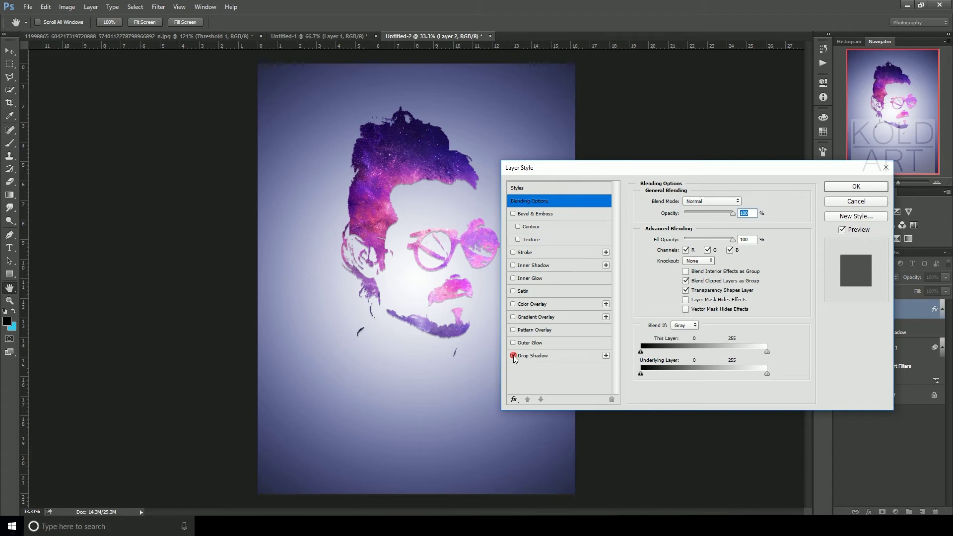
click(573, 361)
drag(603, 171, 667, 192)
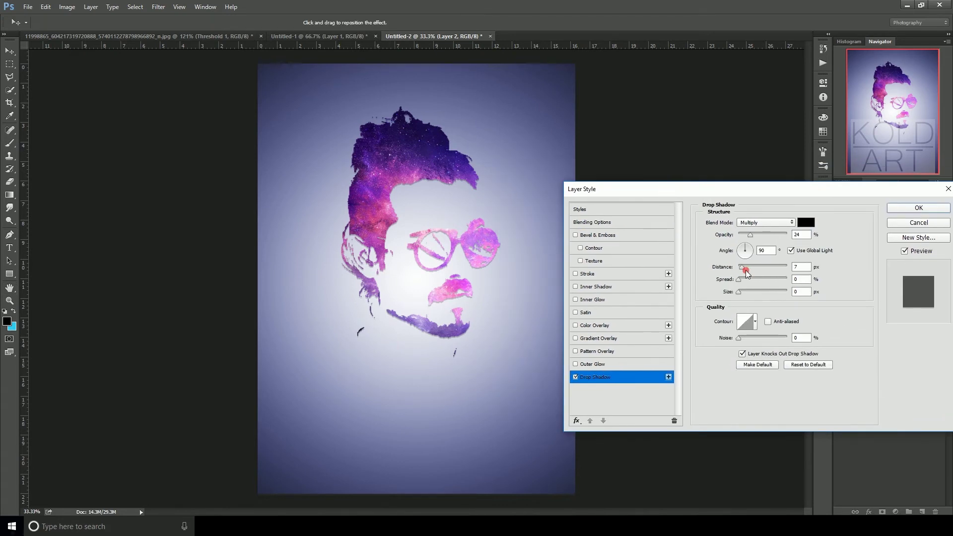
drag(741, 267, 746, 271)
drag(744, 272, 742, 295)
drag(750, 235, 756, 237)
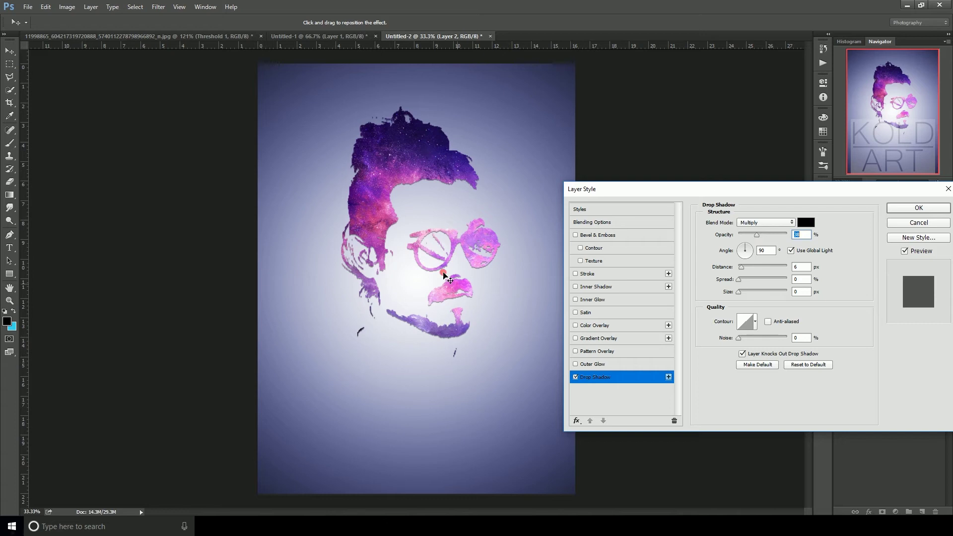
click(903, 217)
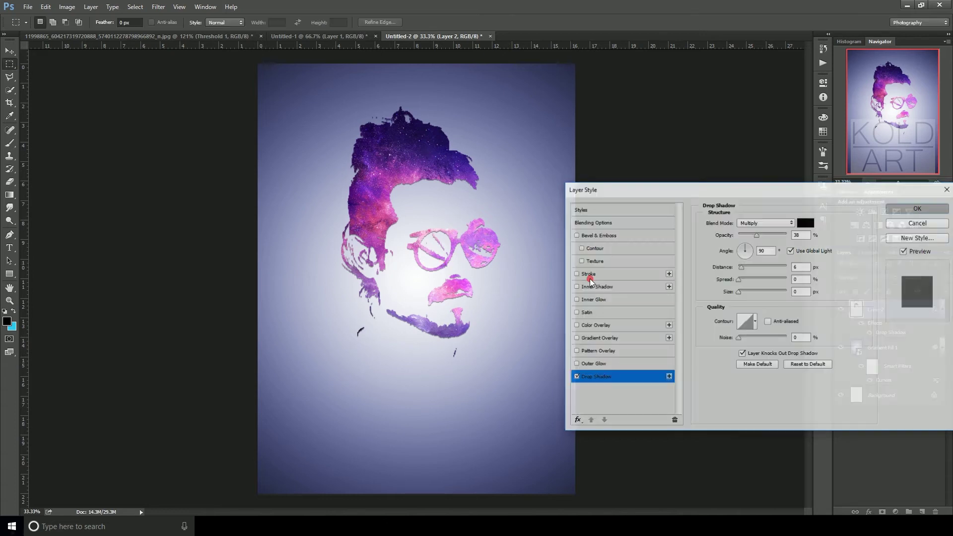
key(m)
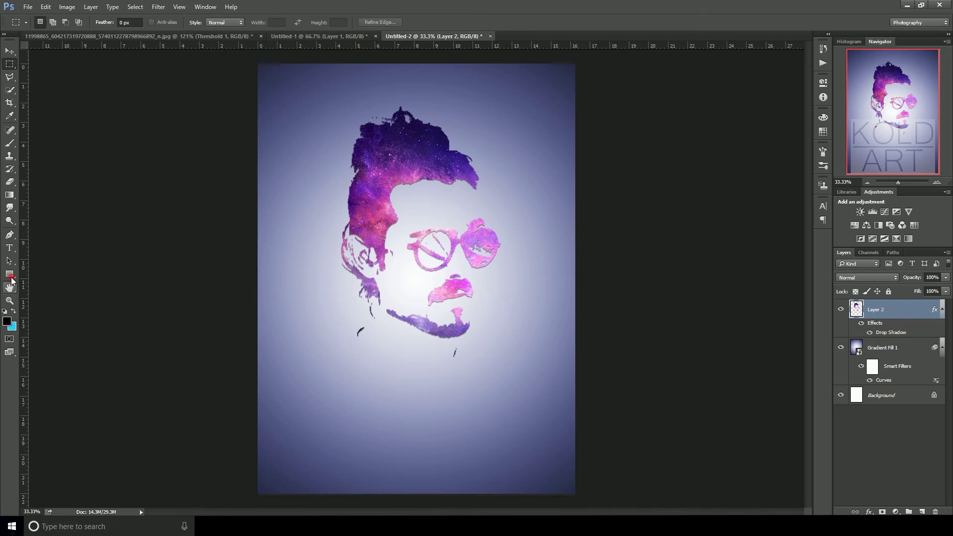
click(9, 248)
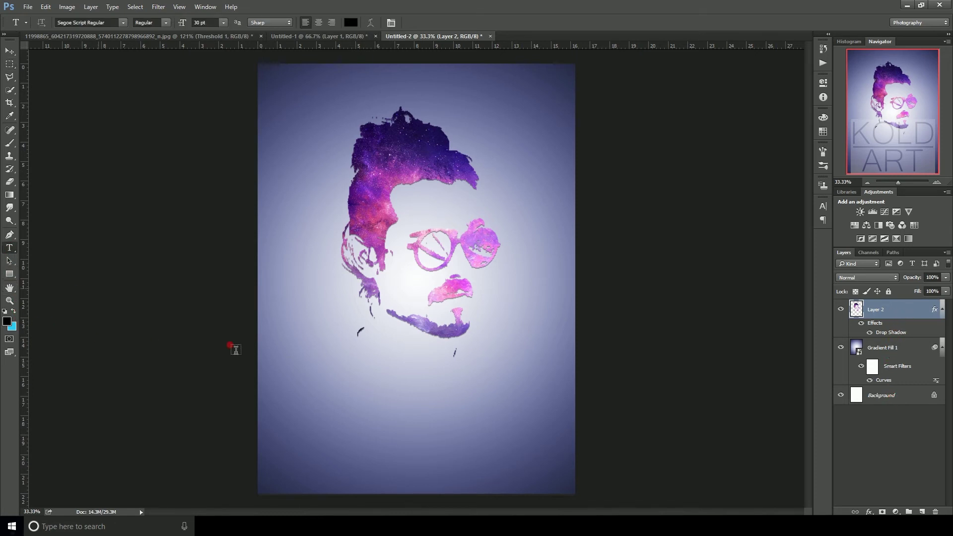
Type 'BB KI VINES' in Segoe Script below the galaxy portrait
click(318, 393)
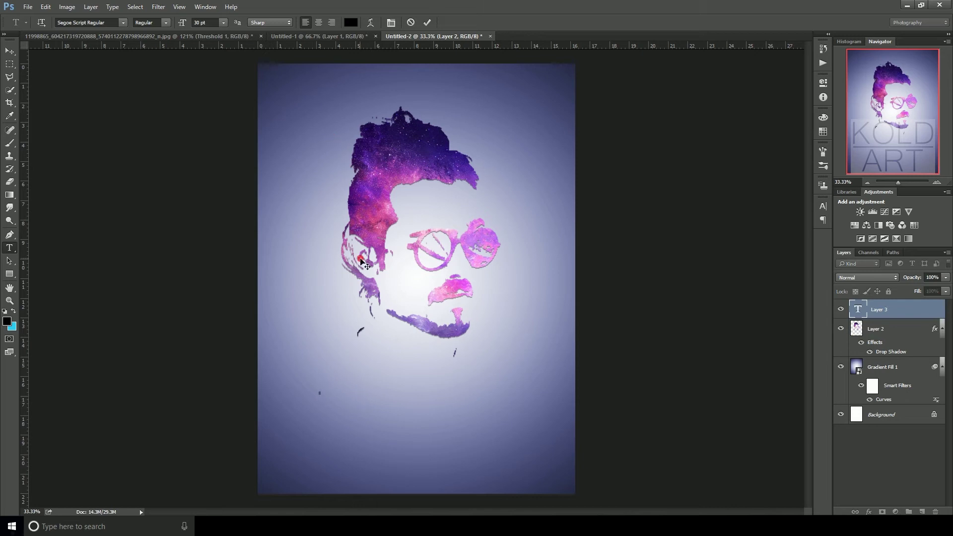
text(BB KI VI)
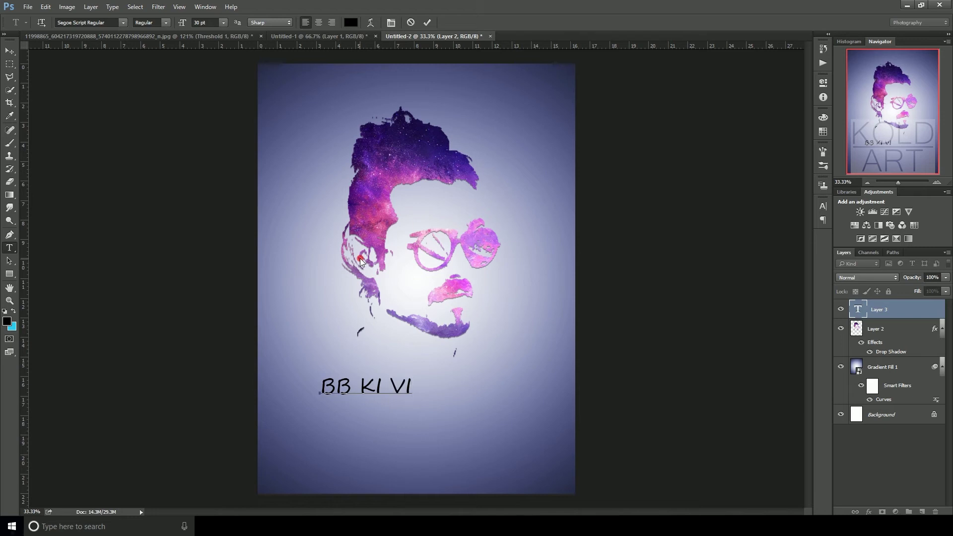
text(NES)
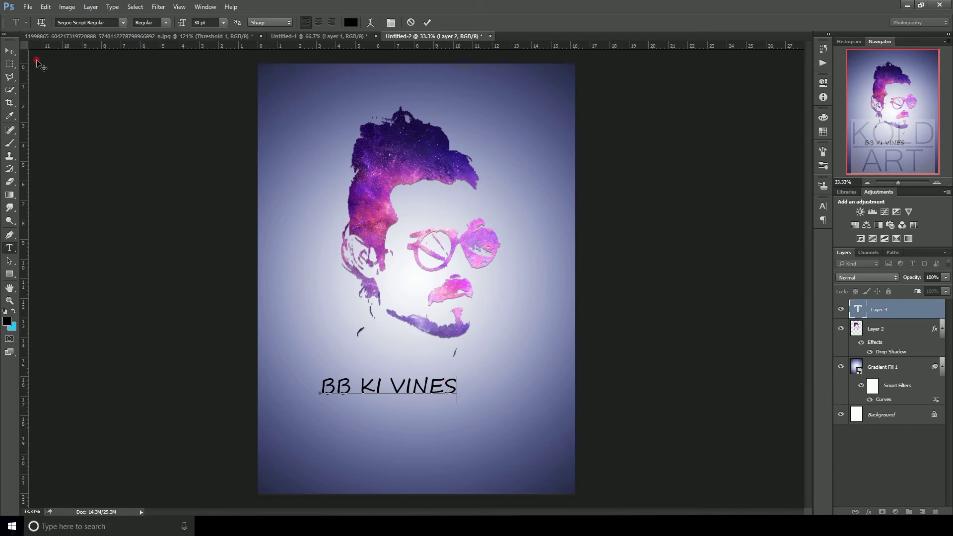
click(10, 52)
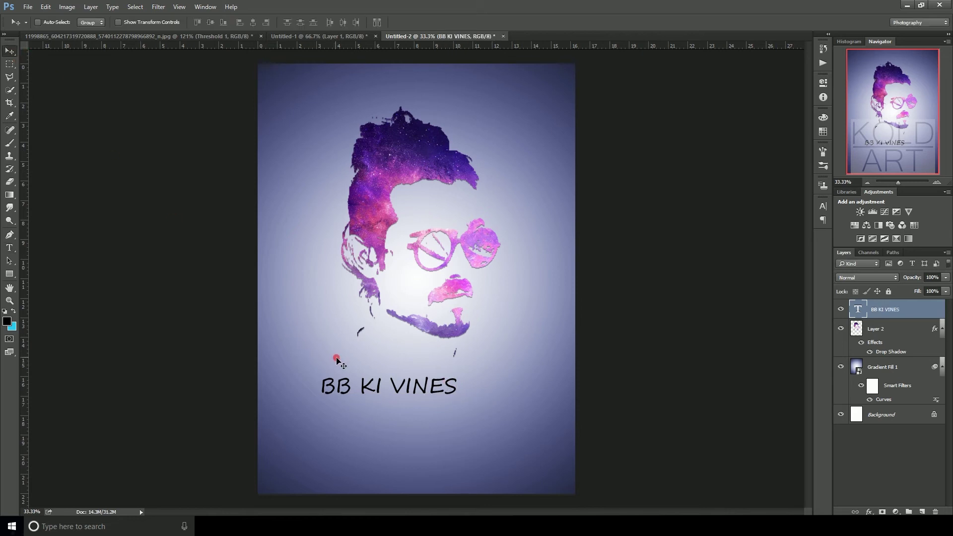
Scale the BB KI VINES text to 148% and centre it under the portrait
click(421, 382)
key(ctrl+t)
drag(456, 375, 588, 349)
drag(525, 379, 489, 404)
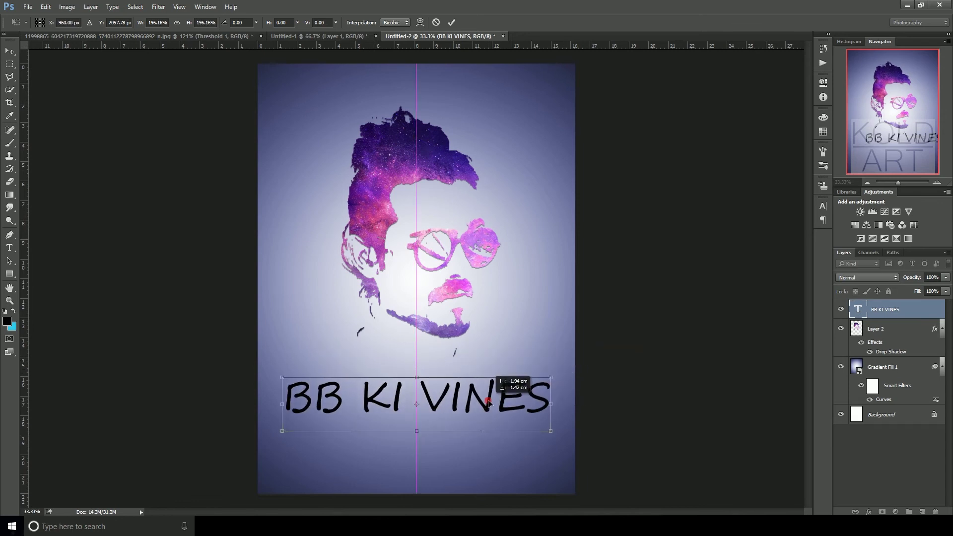
drag(551, 377, 477, 408)
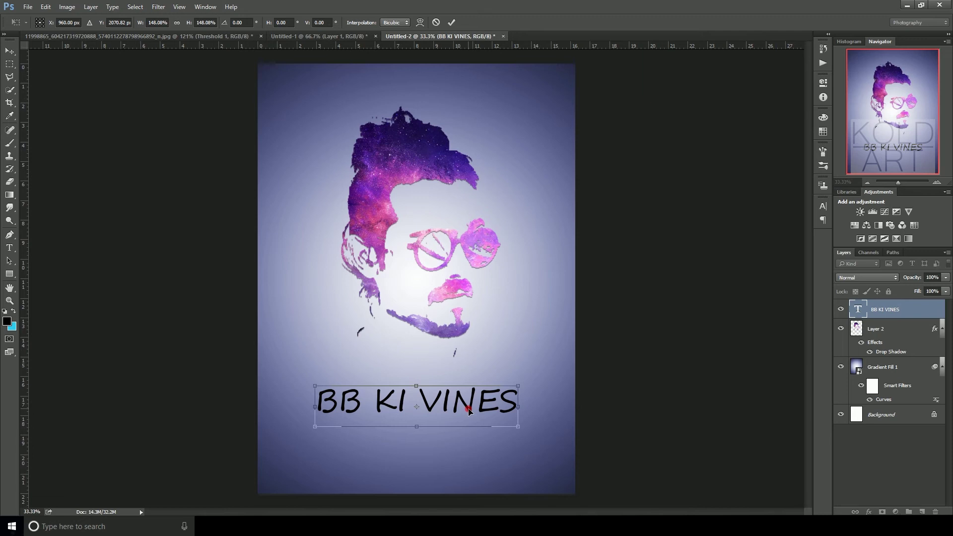
key(Return)
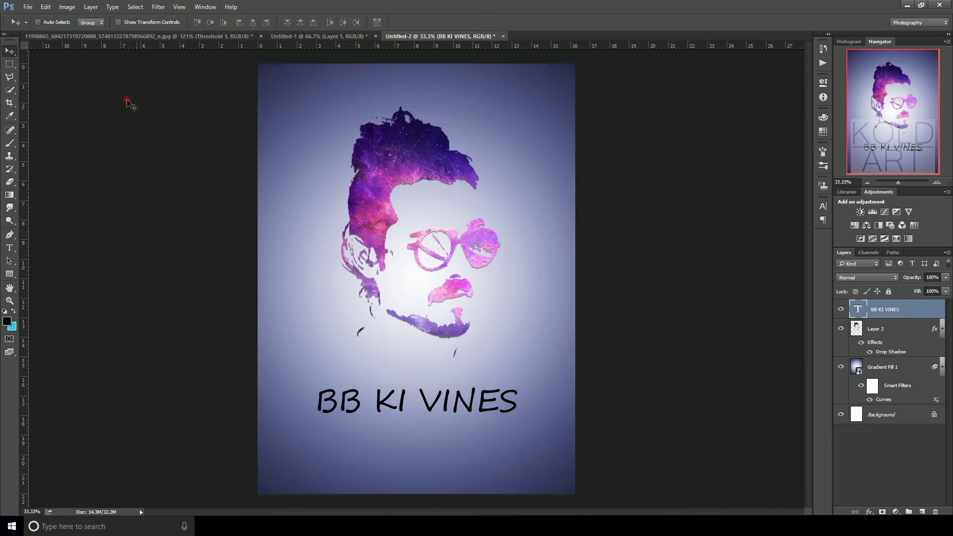
click(316, 36)
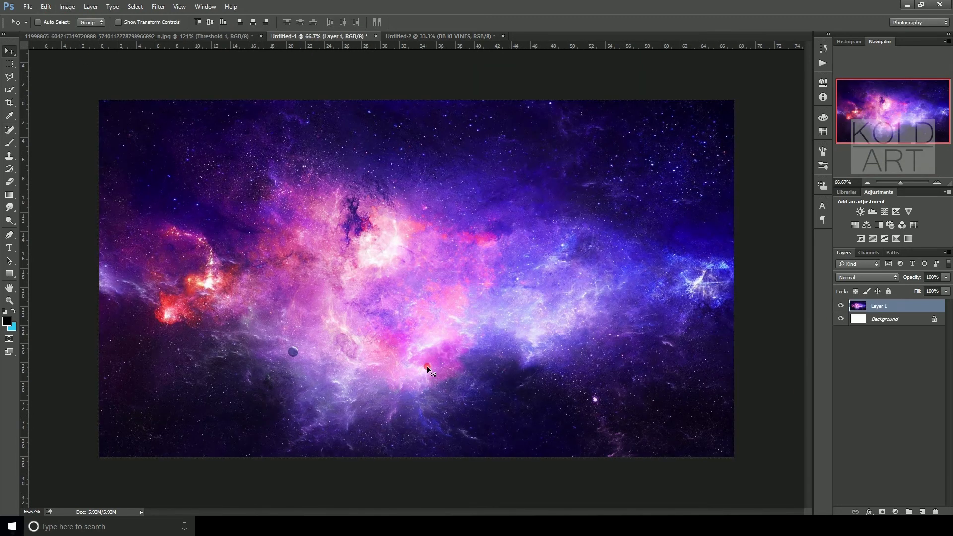
Paste the galaxy image into Untitled-2 as Layer 3 and move it down over the text
click(425, 36)
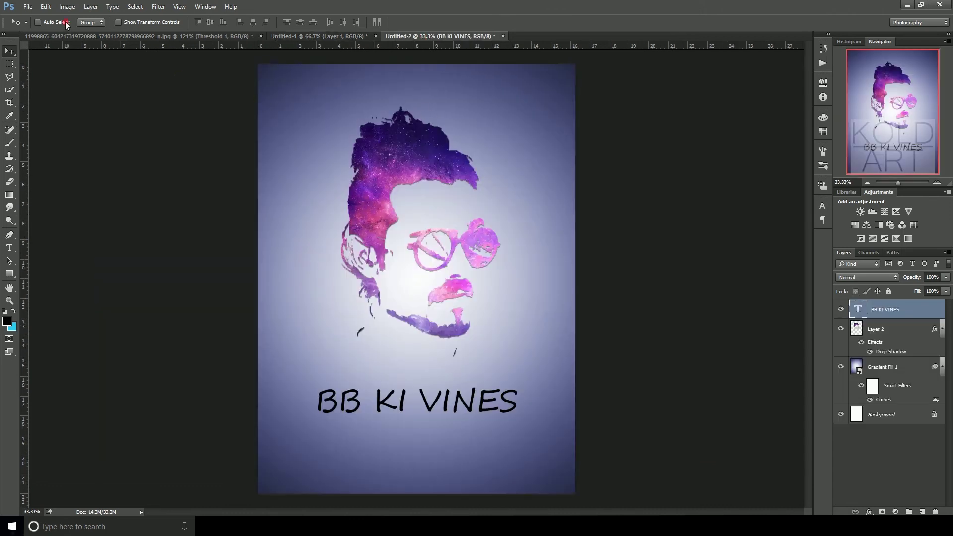
click(50, 11)
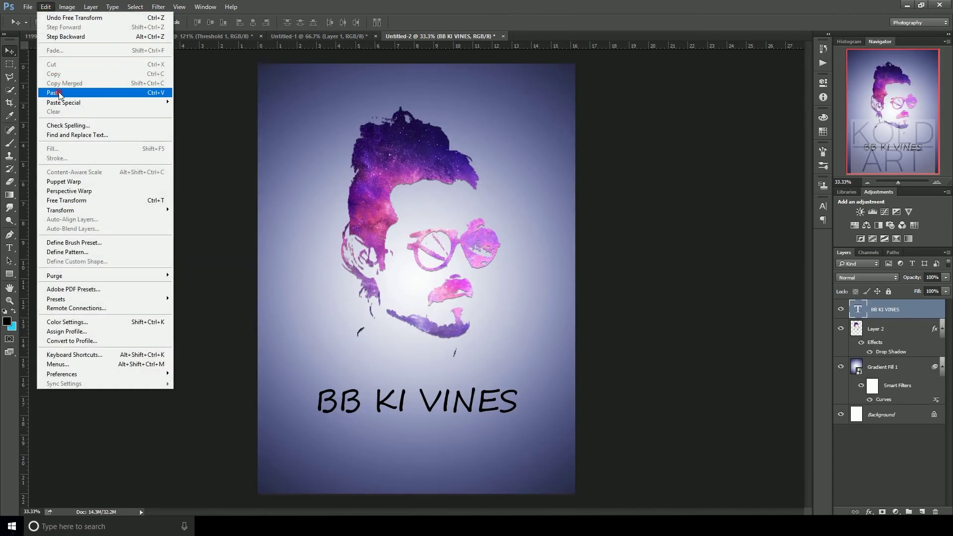
click(59, 93)
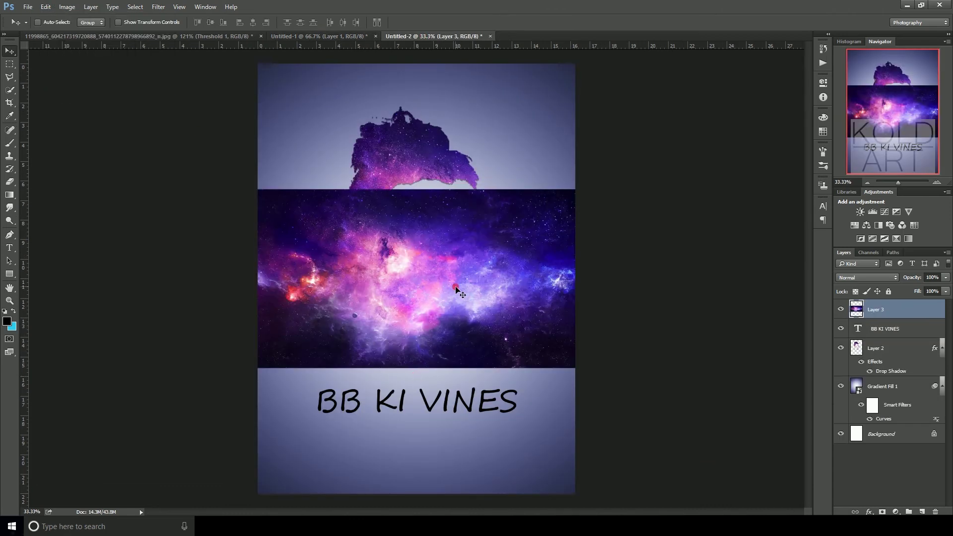
drag(456, 286, 457, 395)
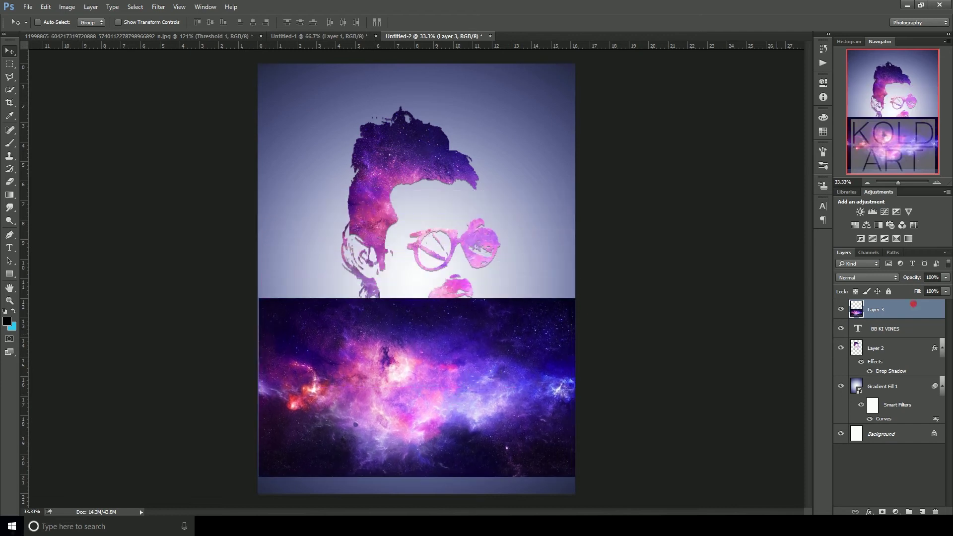
Clip galaxy Layer 3 to the BB KI VINES text and resize it to fit the lettering
right_click(893, 309)
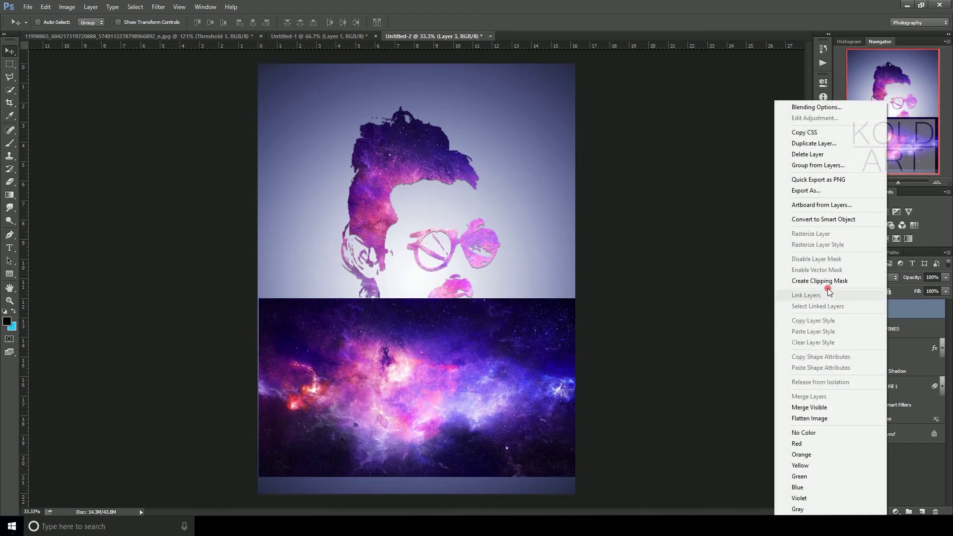
click(839, 280)
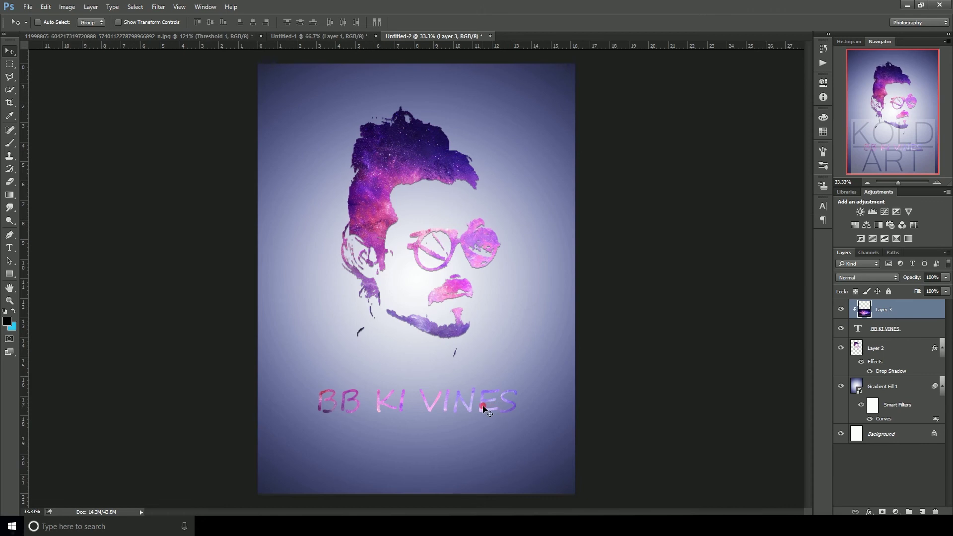
key(ctrl)
key(ctrl+t)
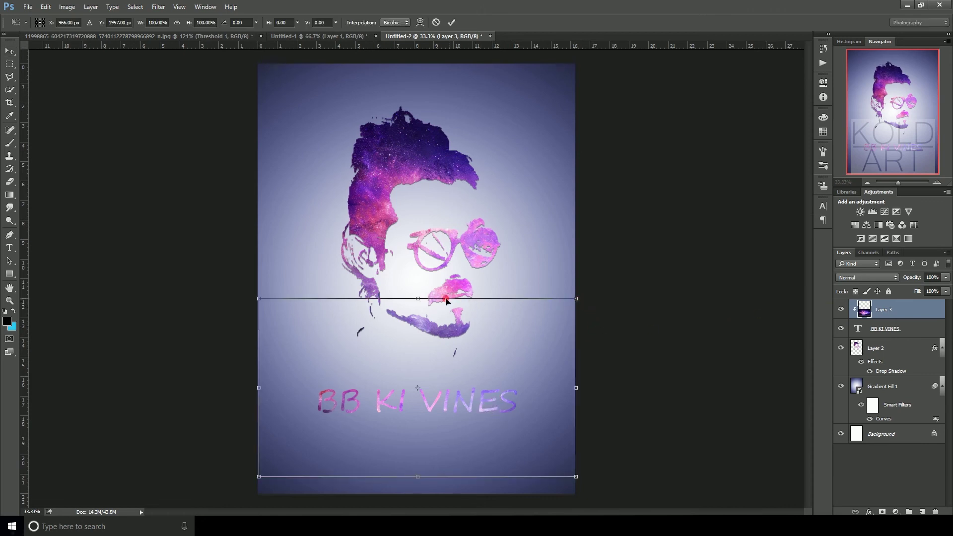
drag(418, 299, 446, 394)
drag(588, 406, 527, 405)
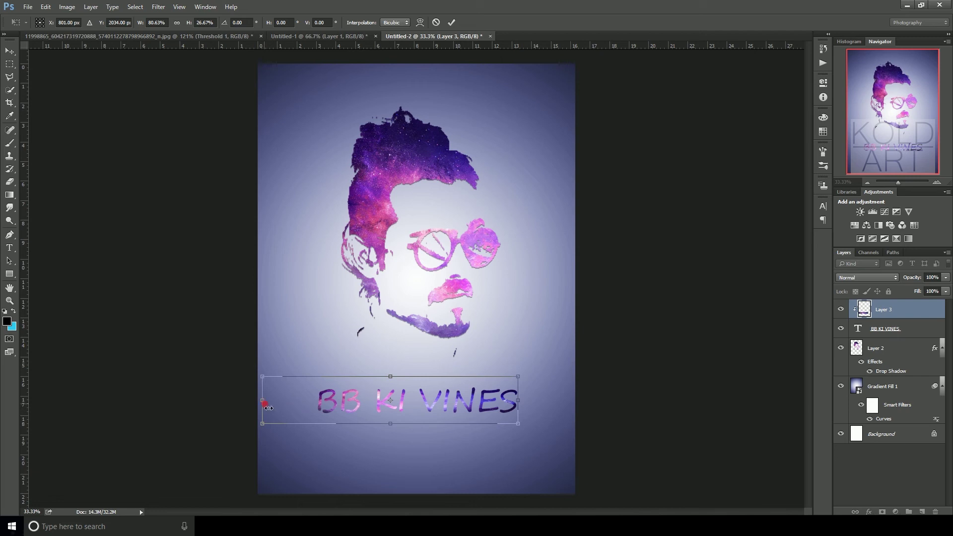
drag(268, 407, 320, 411)
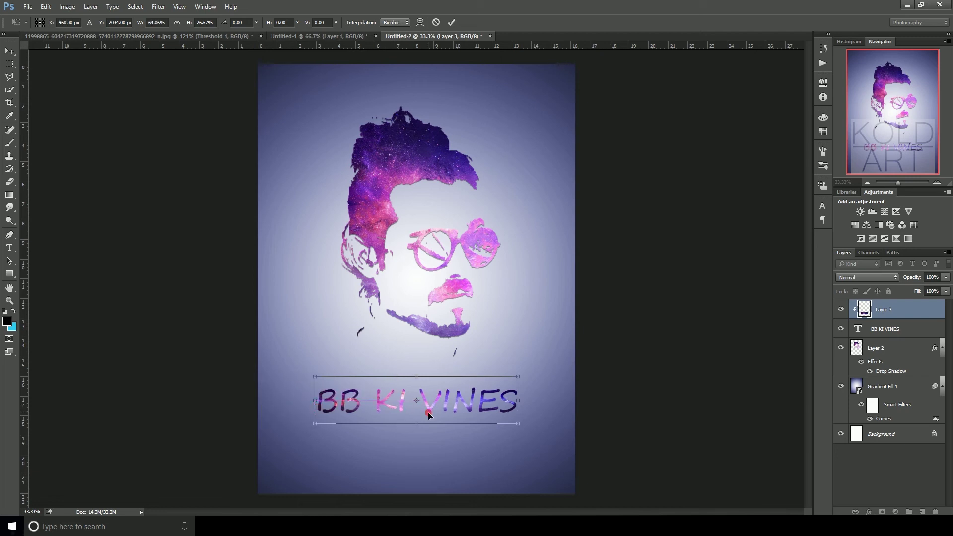
key(Return)
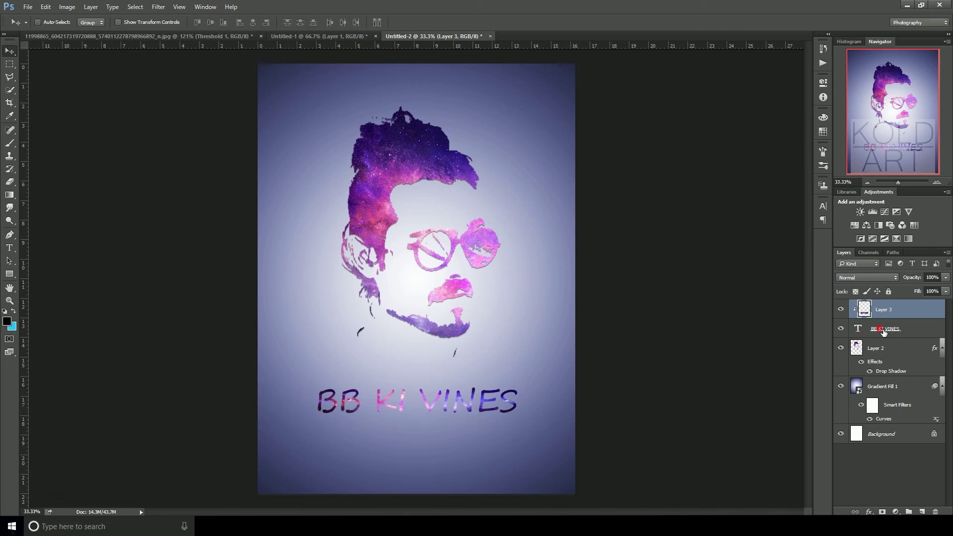
Merge the galaxy and text layers, then add a drop shadow to the merged layer
click(907, 330)
shift+click(911, 313)
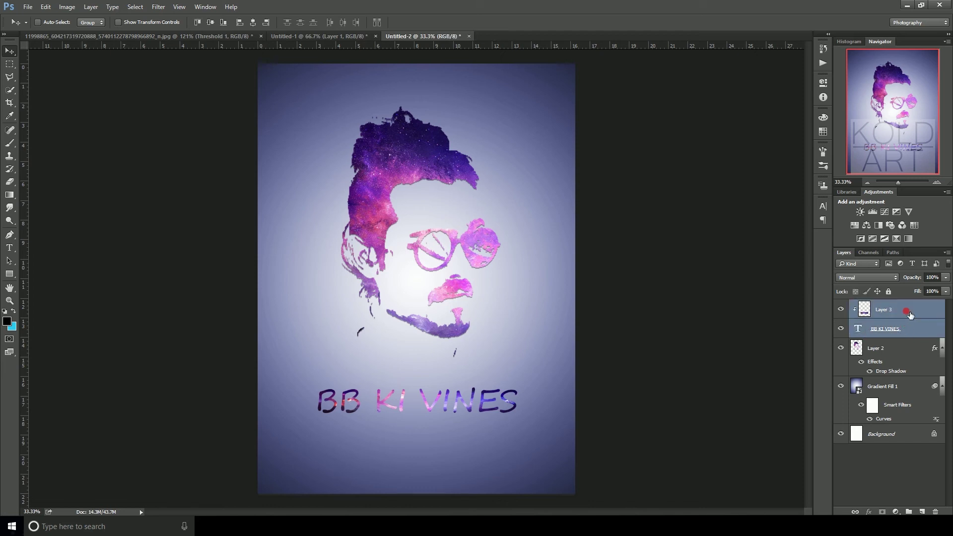
right_click(916, 311)
click(839, 395)
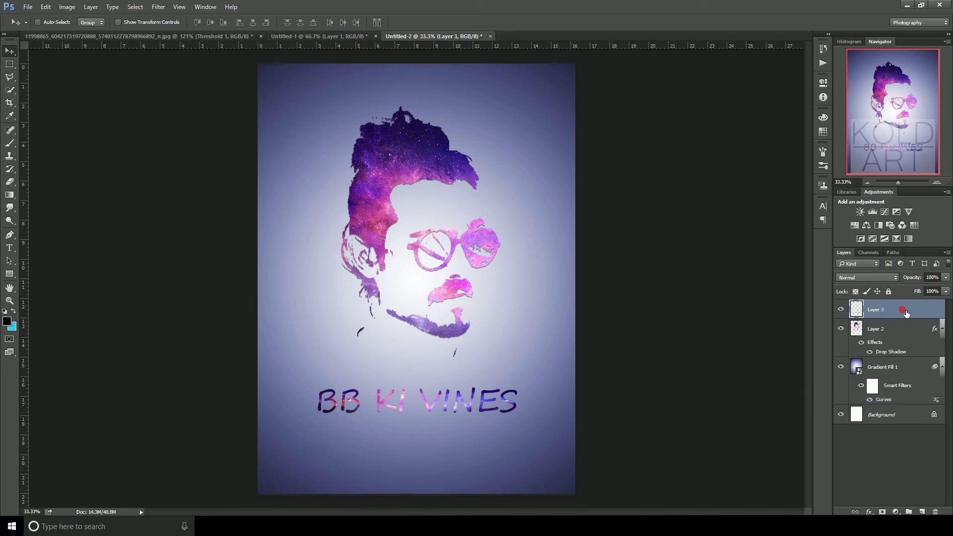
double_click(904, 312)
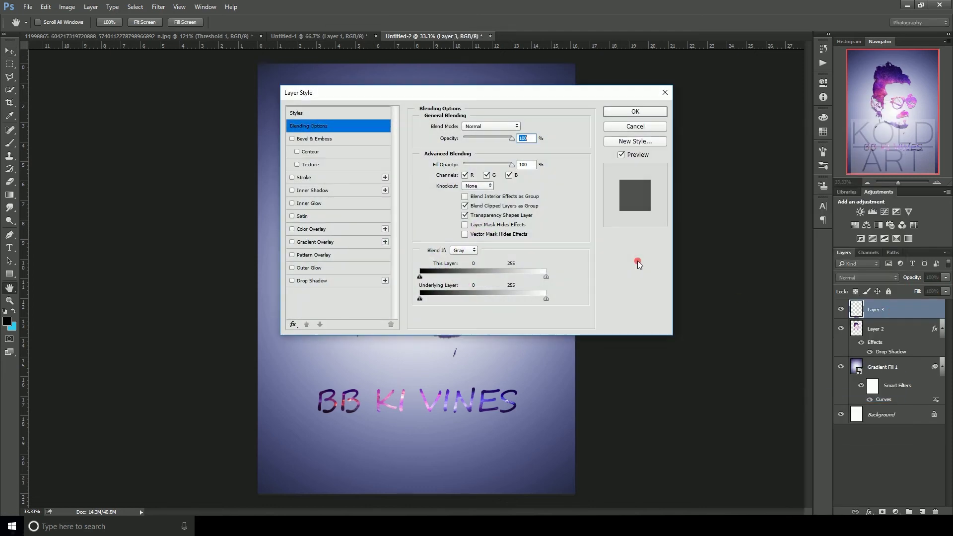
click(291, 282)
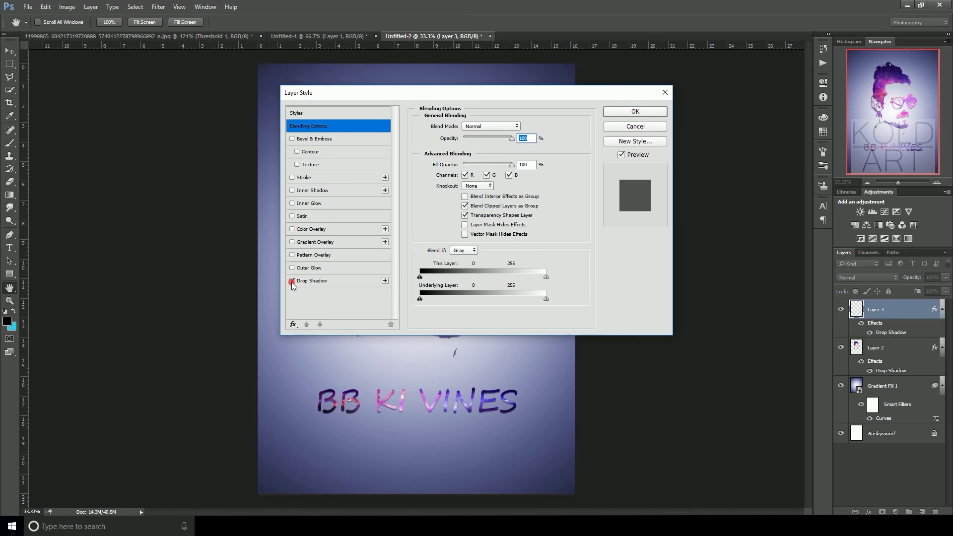
click(628, 113)
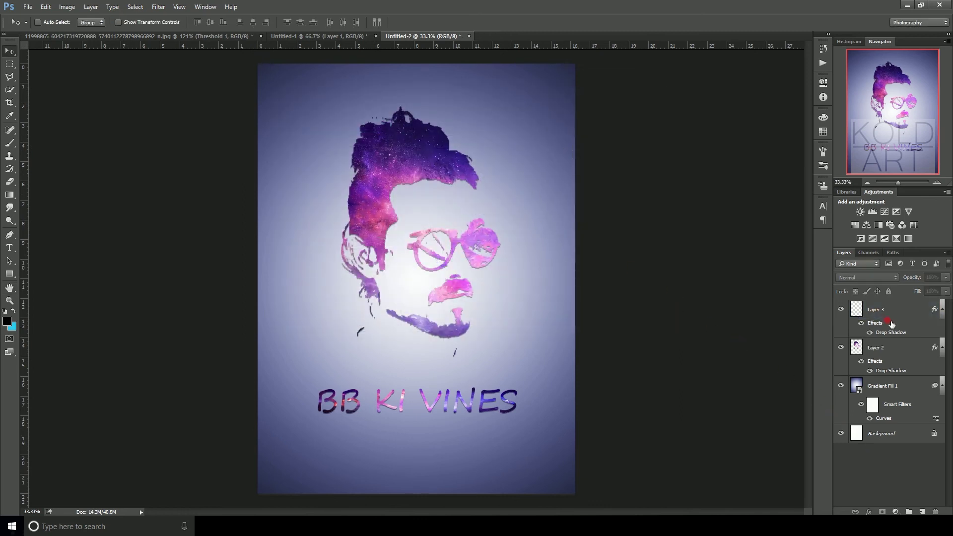
Add a Selective Color adjustment layer with Blacks Cyan -10 and Yellow -13
click(904, 473)
click(896, 240)
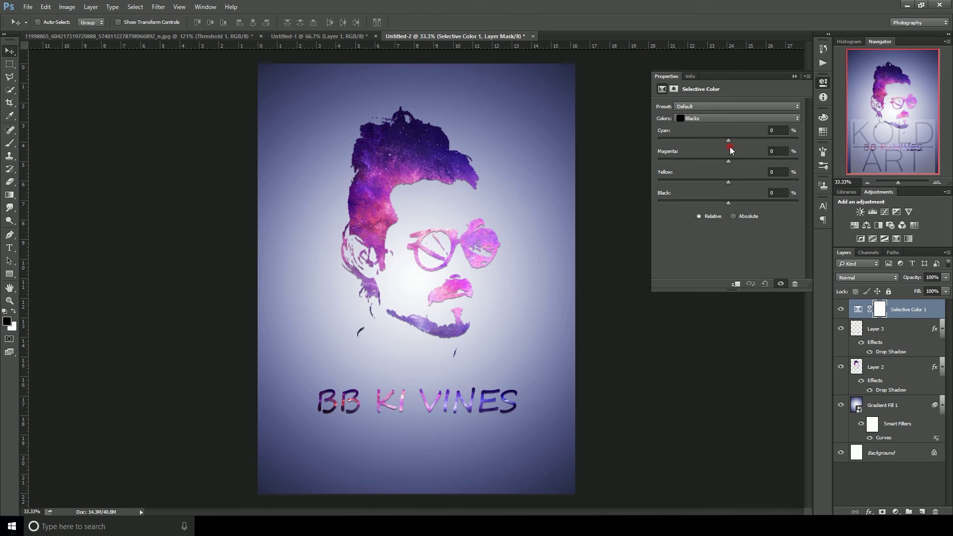
drag(728, 141, 722, 141)
drag(726, 182, 743, 203)
click(794, 78)
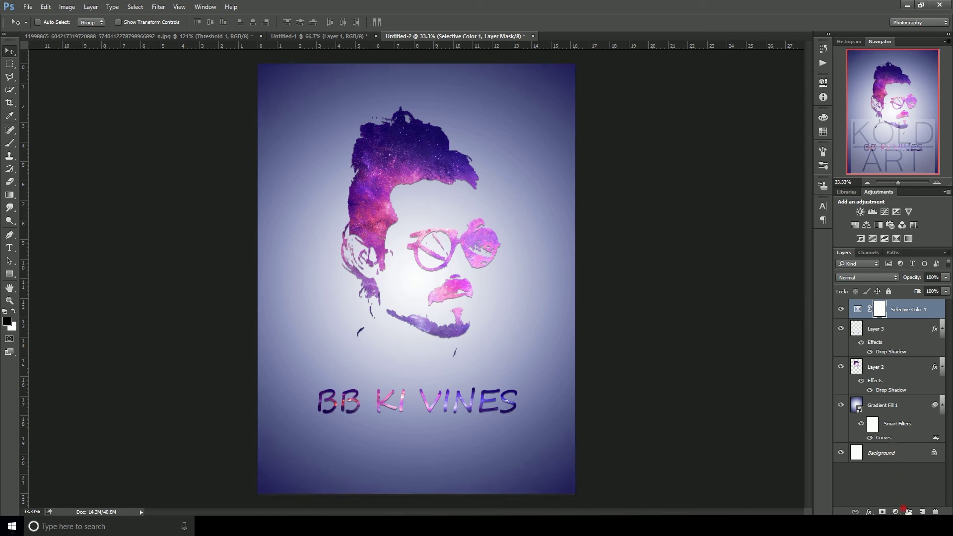
click(901, 511)
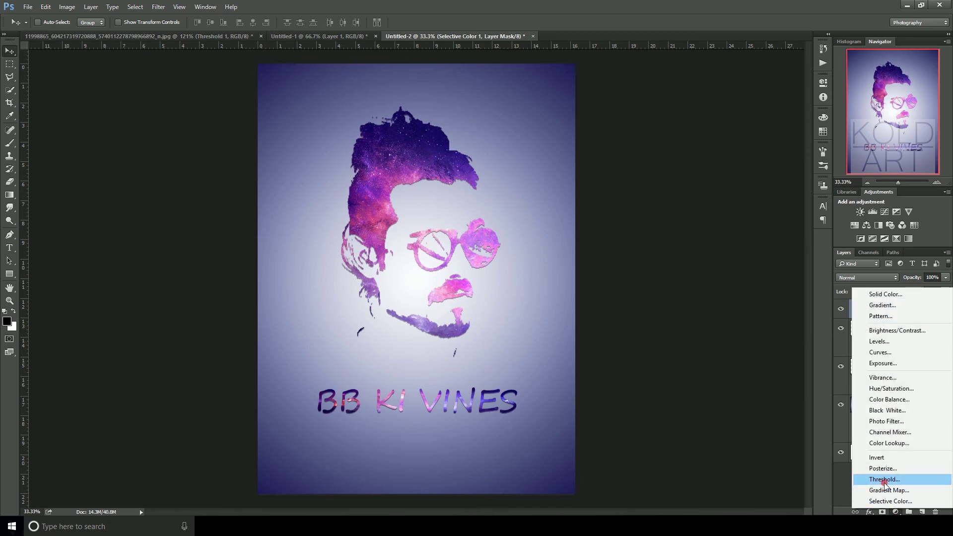
Add a Gradient Map running from black to bright cyan #23ccfd
click(886, 495)
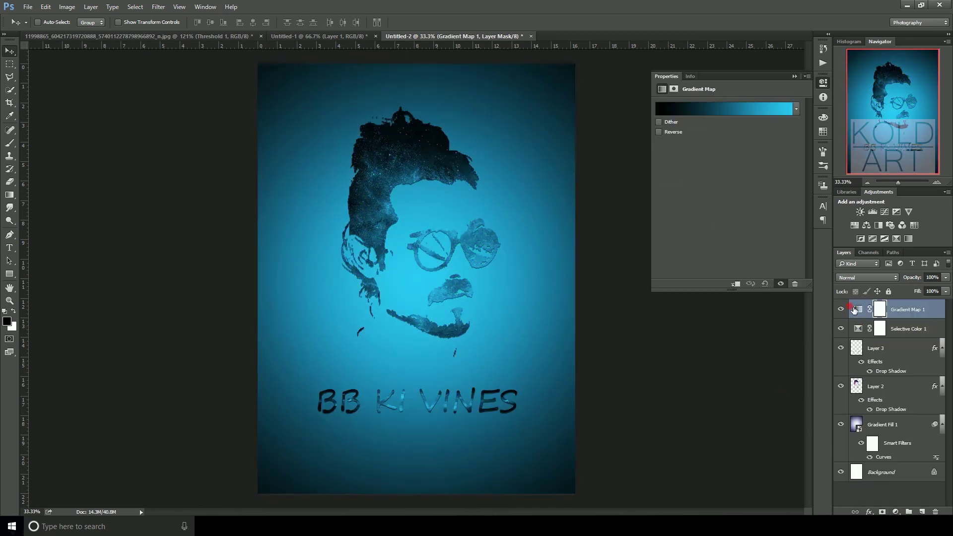
click(713, 106)
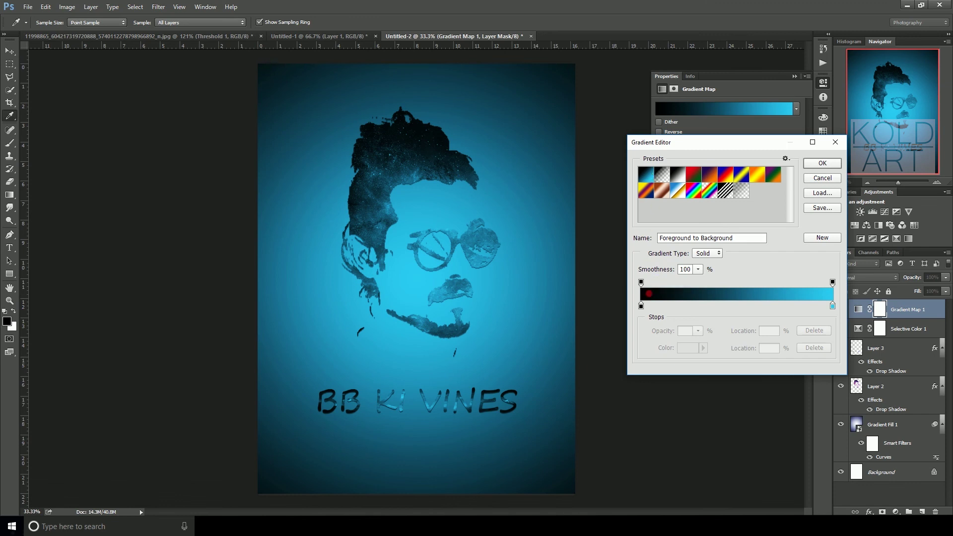
click(832, 305)
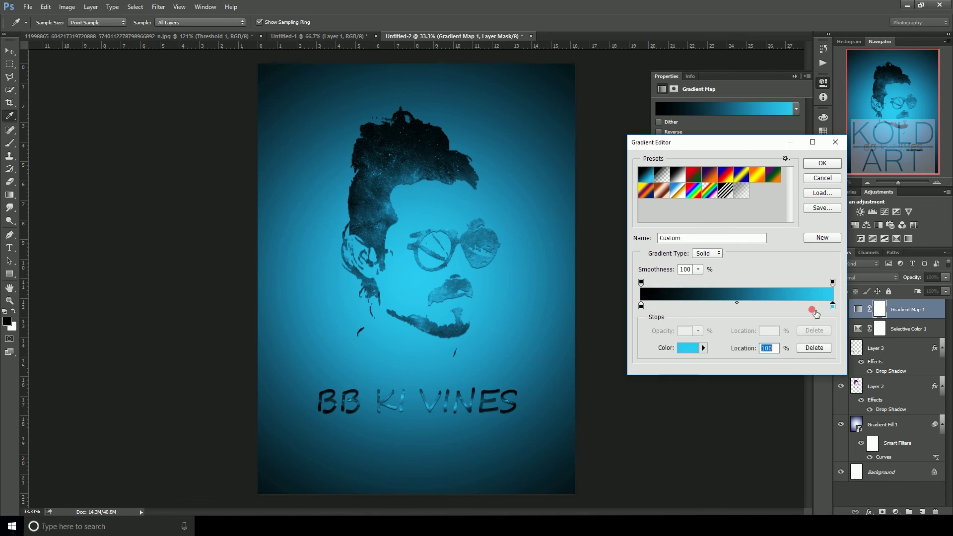
click(691, 348)
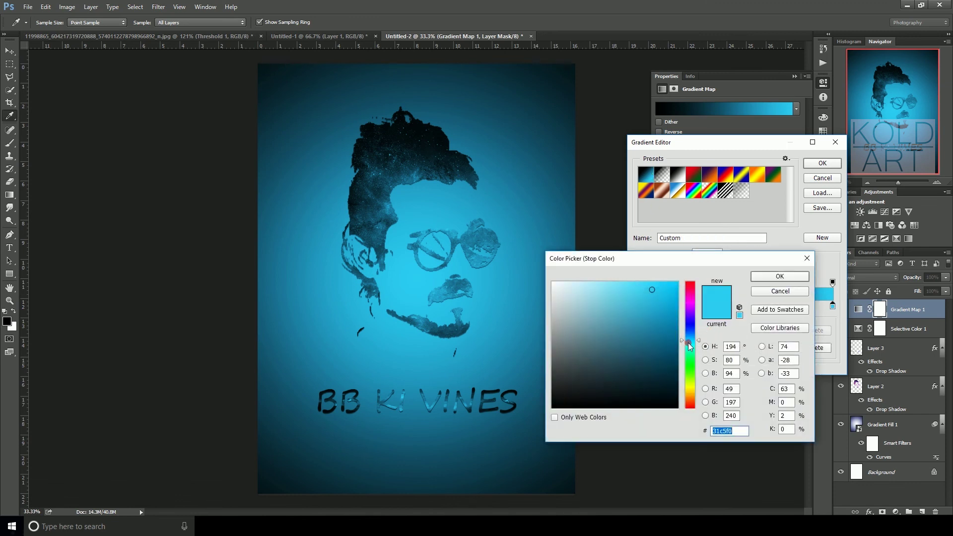
mouse_move(690, 347)
mouse_down()
mouse_move(691, 308)
mouse_move(688, 341)
mouse_up()
mouse_move(651, 290)
mouse_down()
mouse_move(664, 293)
mouse_move(672, 281)
mouse_up()
click(660, 284)
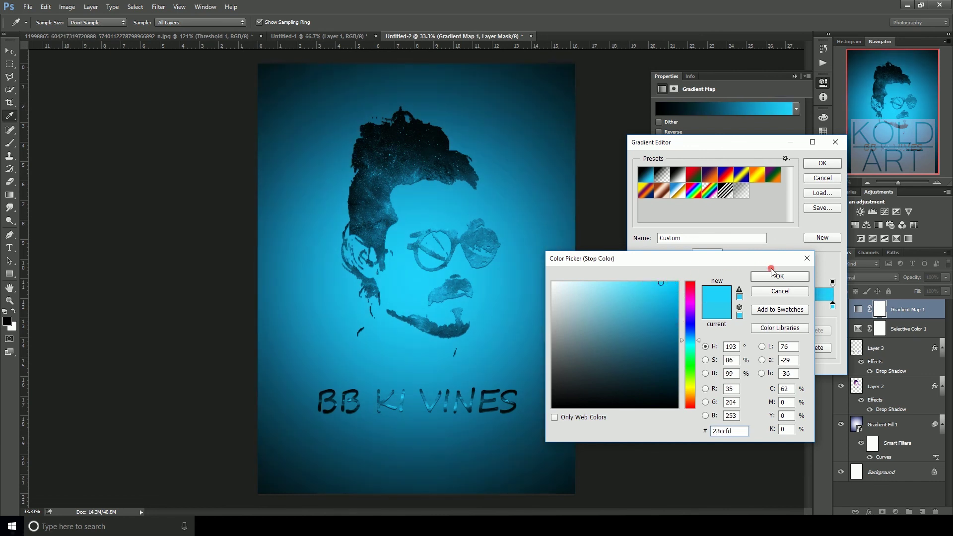
click(779, 276)
click(822, 163)
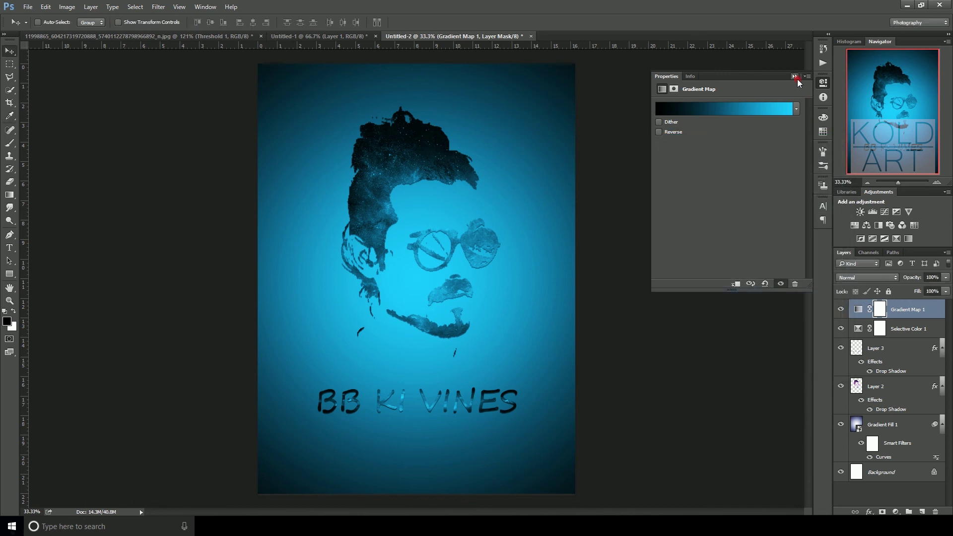
click(794, 77)
click(860, 277)
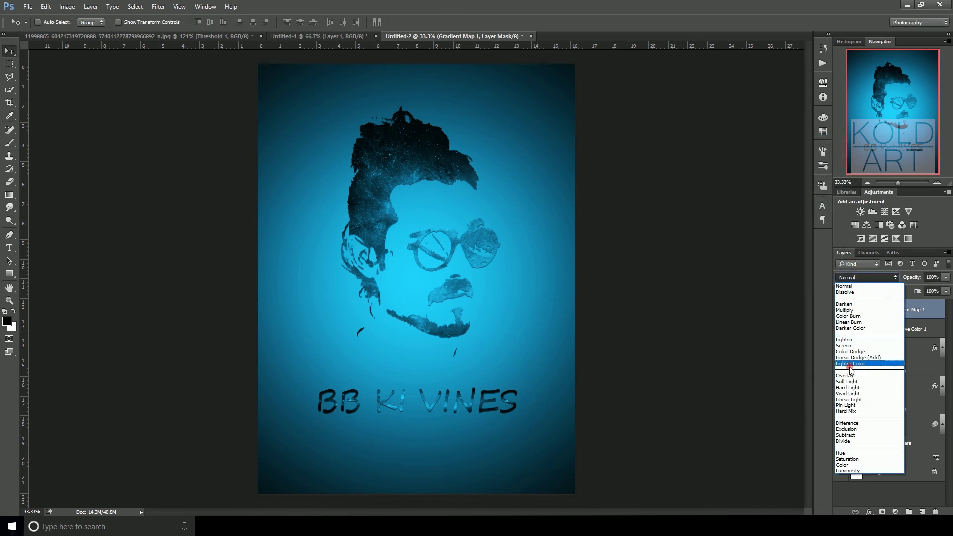
Set Gradient Map 1 to Soft Light blend mode at 54% opacity
click(853, 382)
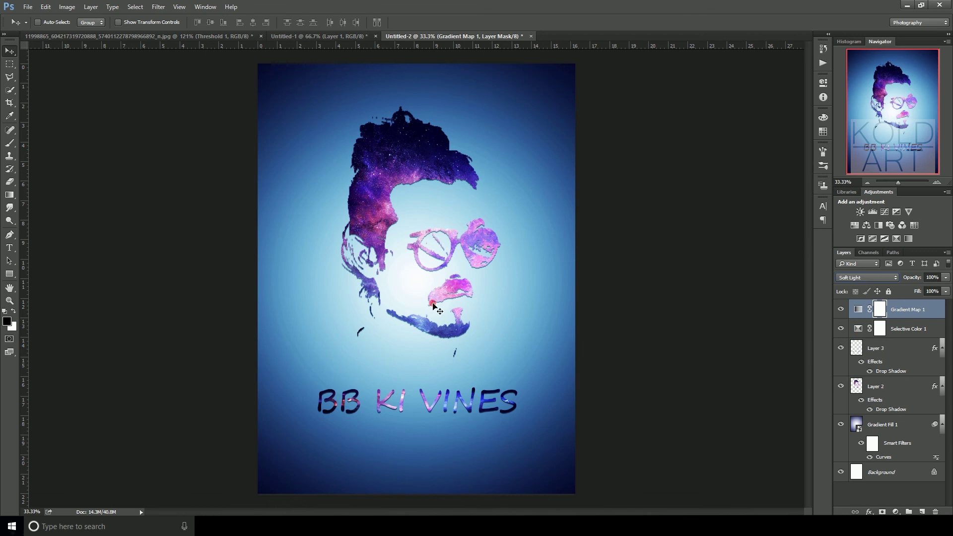
click(947, 278)
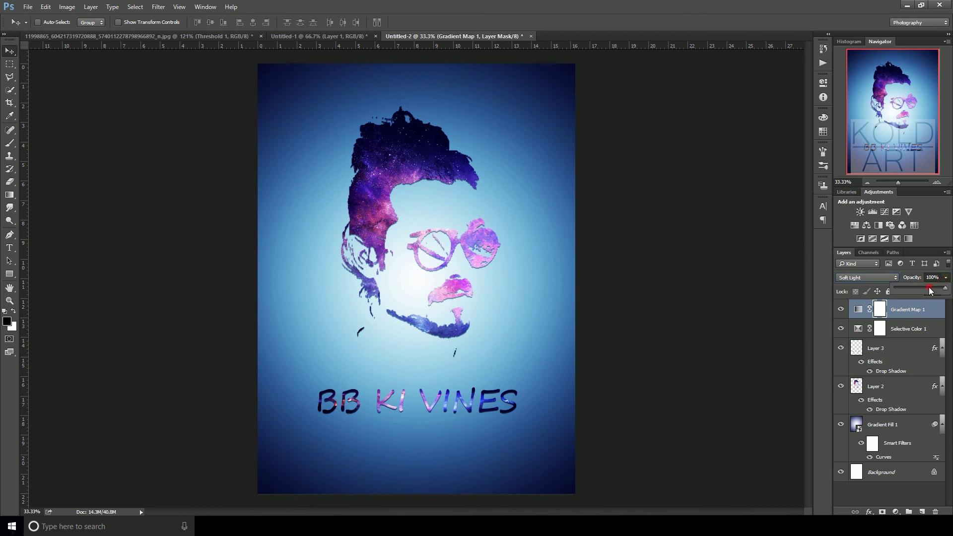
drag(945, 288, 923, 288)
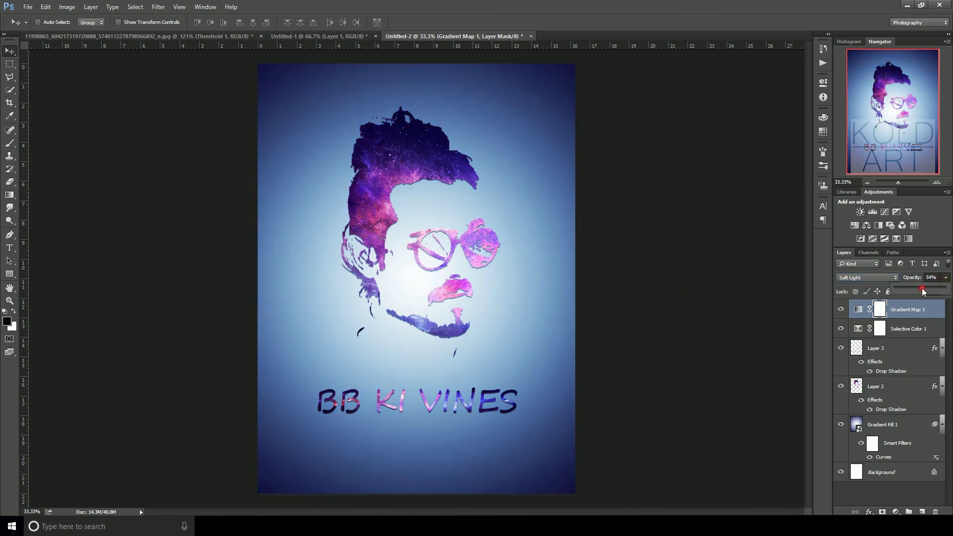